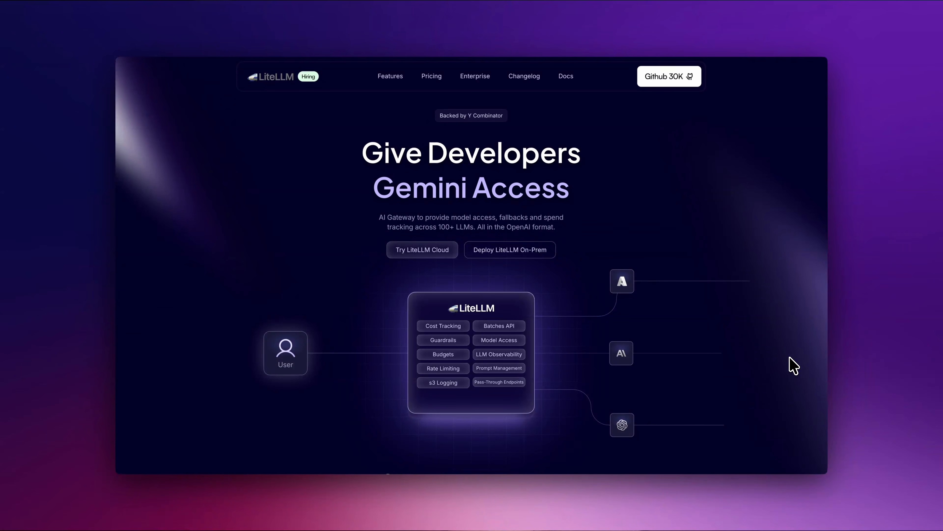
# Look through the LiteLLM website's overview and its feature sections on budgets and rate limits, OpenAI compatibility and LLM fallbacks
pyautogui.scroll(-10, 794, 366)
pyautogui.scroll(-1, 793, 366)
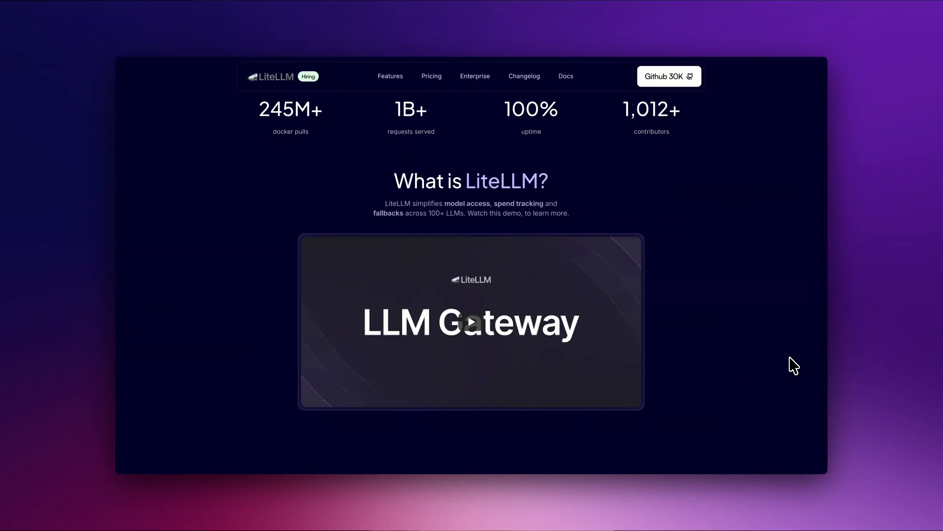
pyautogui.scroll(-10, 794, 366)
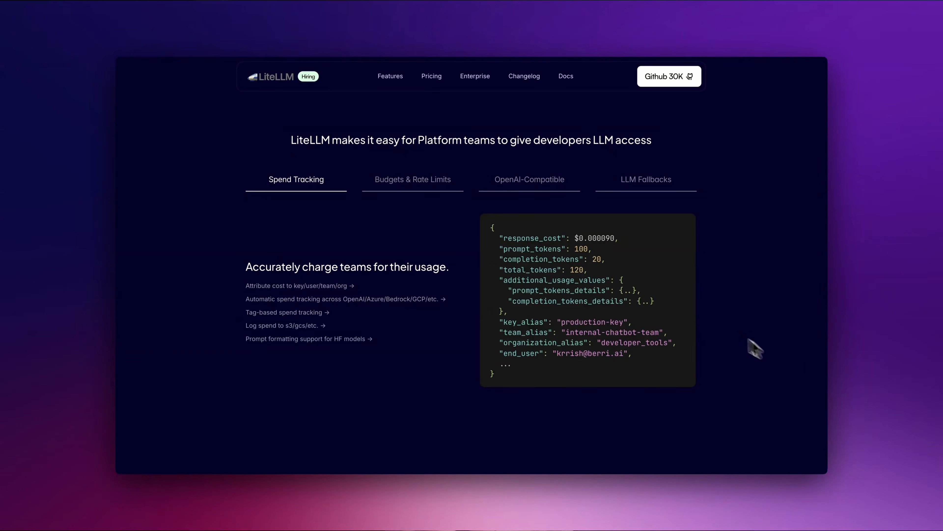
pyautogui.click(444, 188)
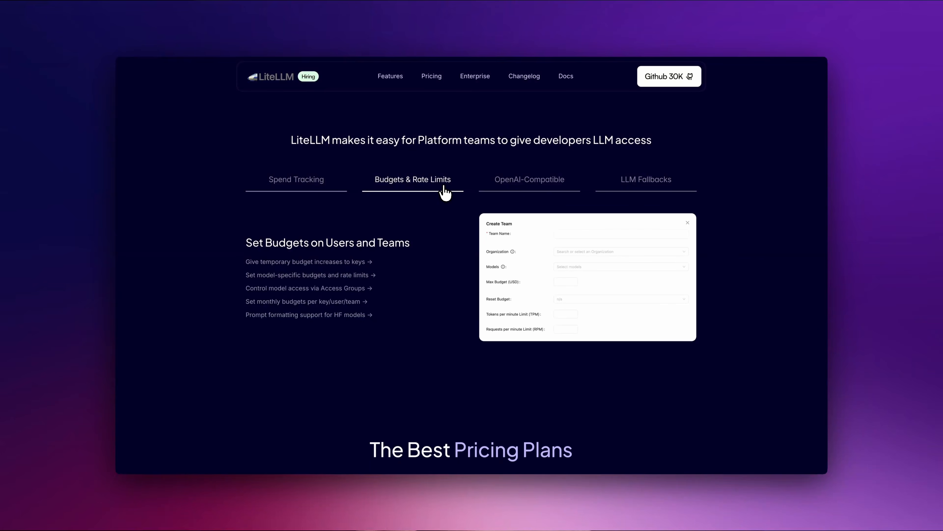
pyautogui.click(521, 186)
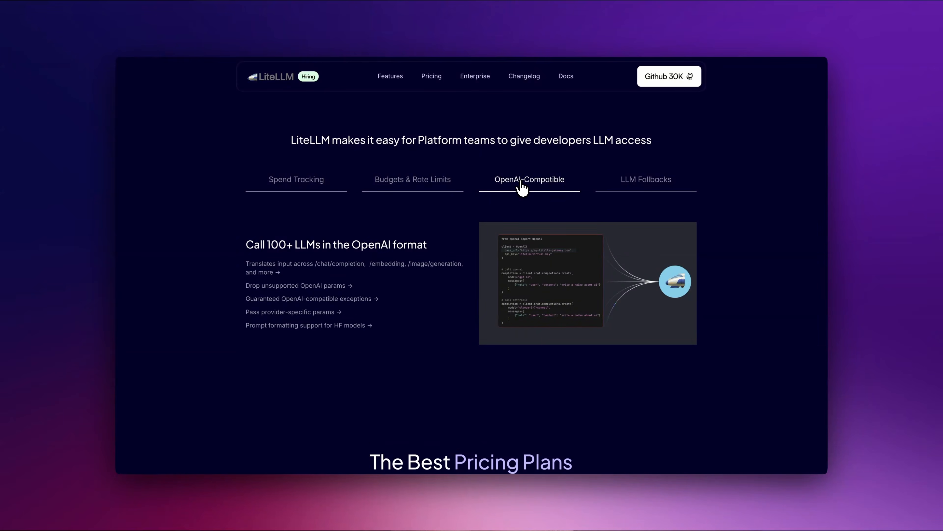
pyautogui.click(627, 188)
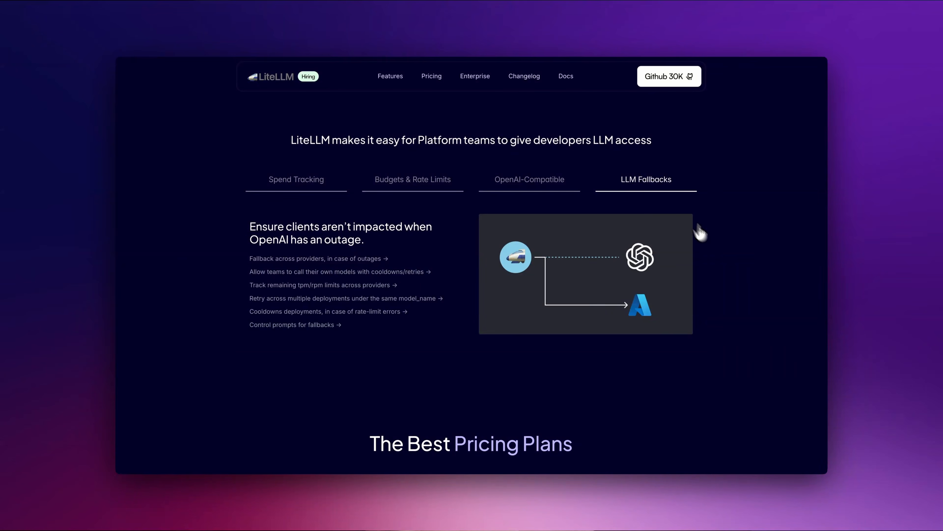
pyautogui.scroll(-5, 743, 318)
# Read the LiteLLM GitHub README, including the Python SDK and AI Gateway (Proxy Server) usage examples
pyautogui.scroll(-3, 743, 318)
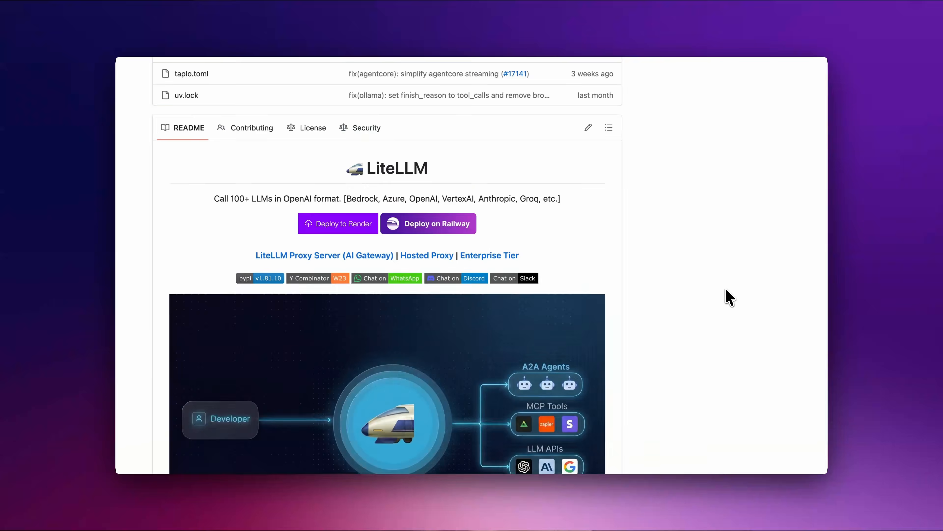
pyautogui.scroll(-6, 728, 296)
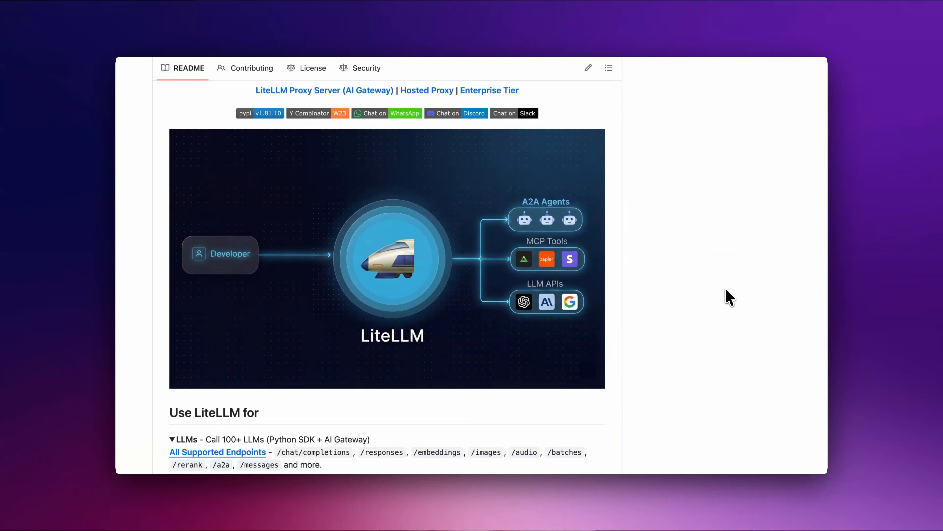
pyautogui.scroll(-6, 730, 297)
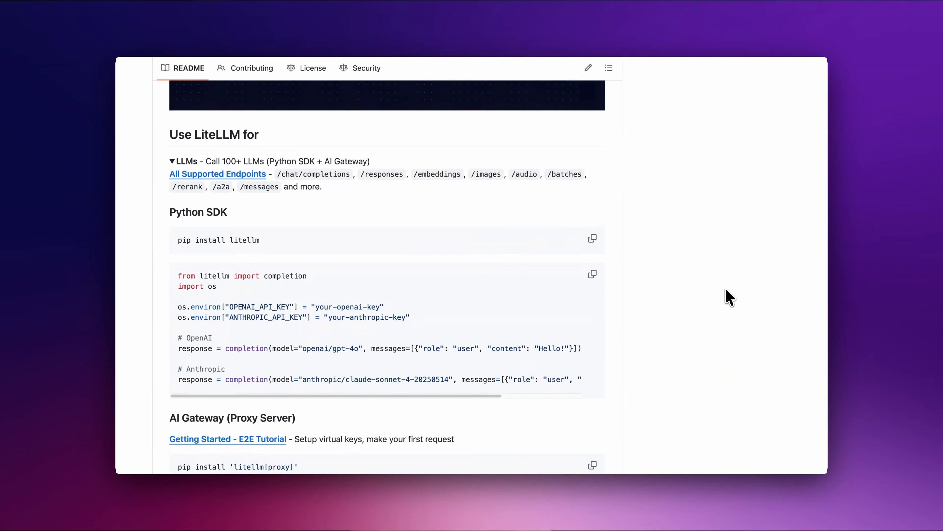
pyautogui.scroll(-7, 729, 297)
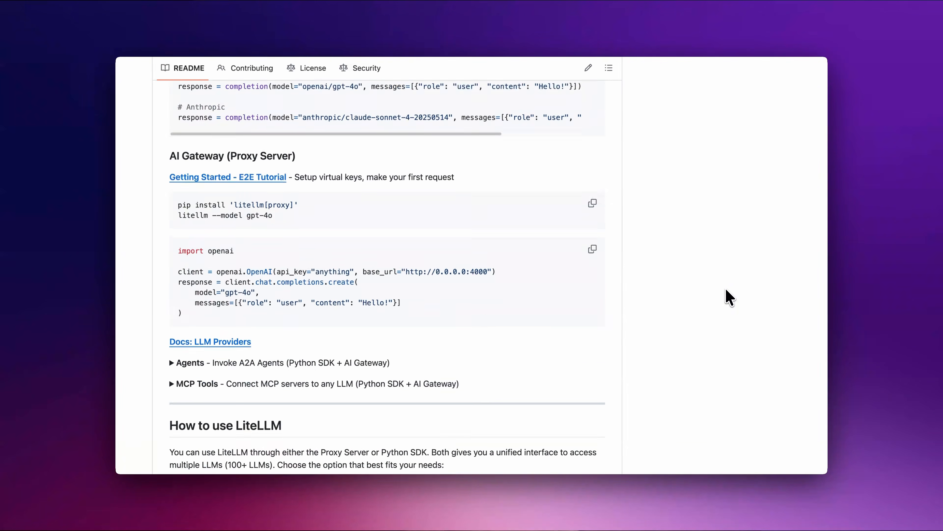
pyautogui.scroll(-8, 729, 297)
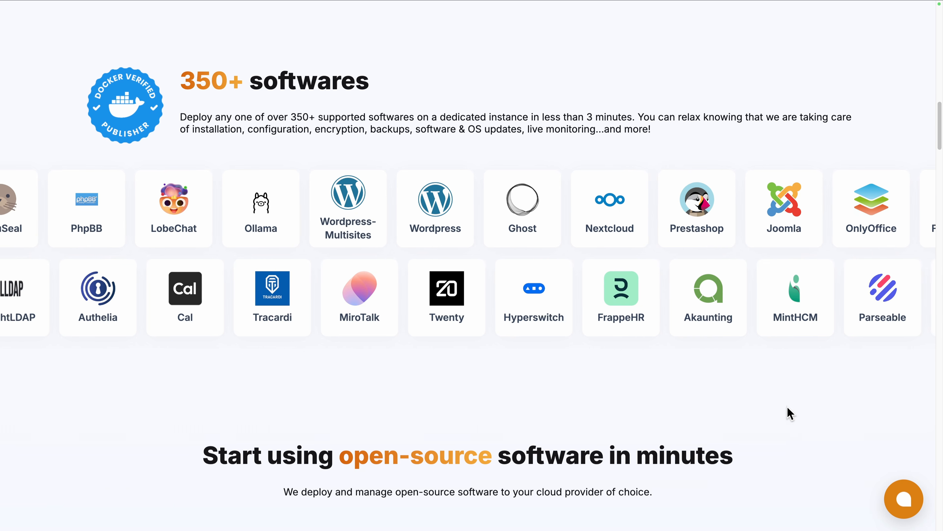
# Review the Elestio website's overview of supported software and its managed open-source hosting benefits
pyautogui.scroll(-8, 790, 413)
pyautogui.scroll(-2, 787, 408)
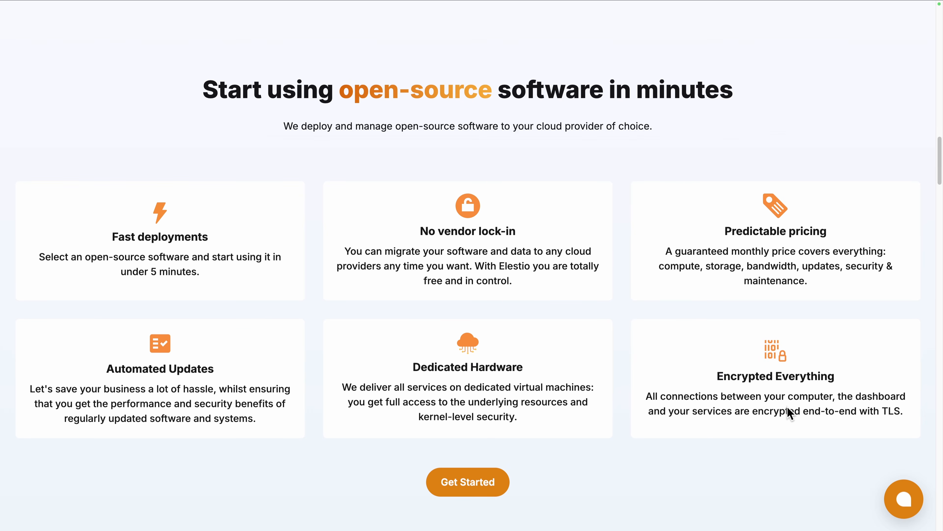
pyautogui.scroll(-14, 787, 407)
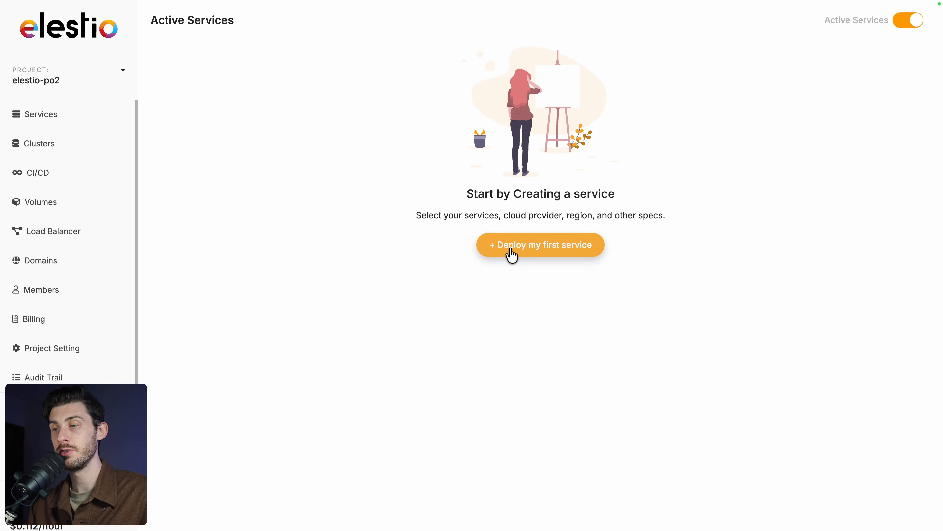
# Start deploying a first service in Elestio, search the catalogue for "litel" and select LiteLLM
pyautogui.click(510, 248)
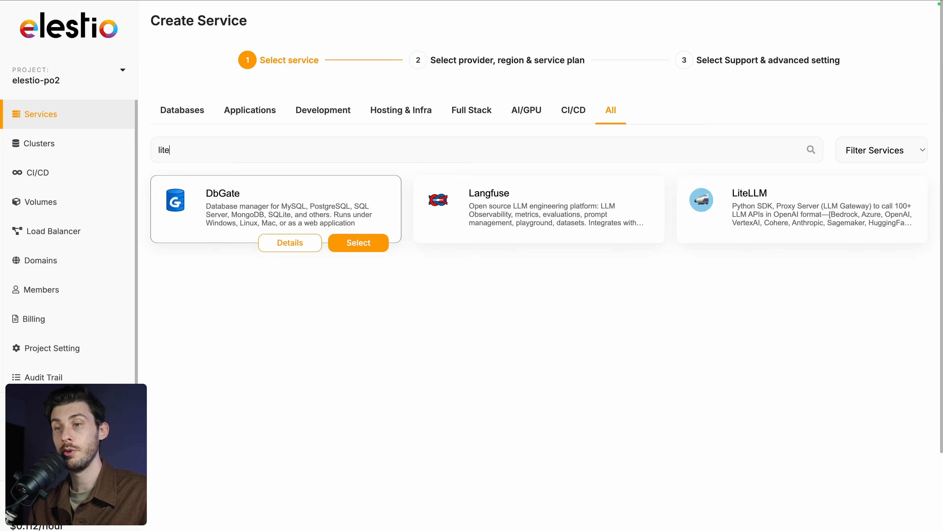
pyautogui.write('litel')
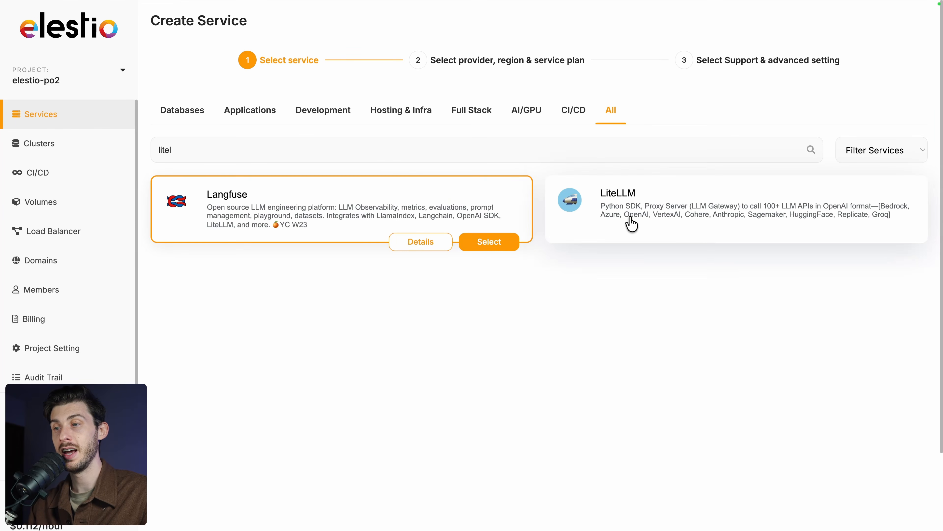
pyautogui.click(876, 248)
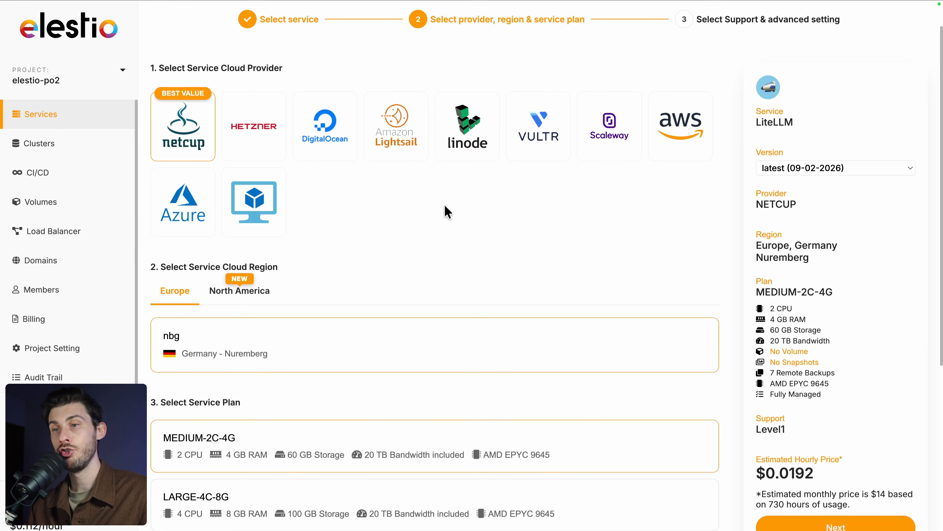
# Create the LiteLLM service on netcup in Nuremberg, Germany, with the MEDIUM-2C-4G plan and Level 1 Support
pyautogui.scroll(-4, 448, 212)
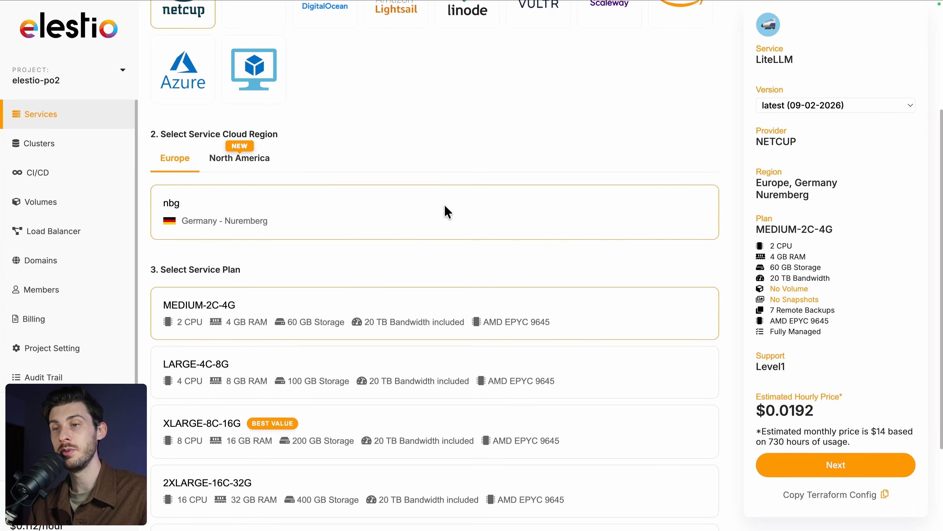
pyautogui.scroll(-2, 383, 224)
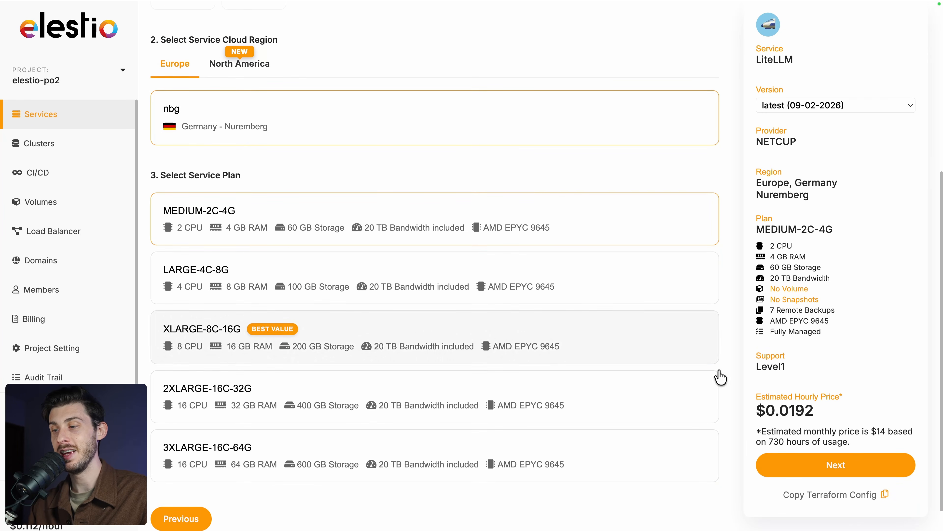
pyautogui.click(836, 465)
pyautogui.scroll(-5, 479, 197)
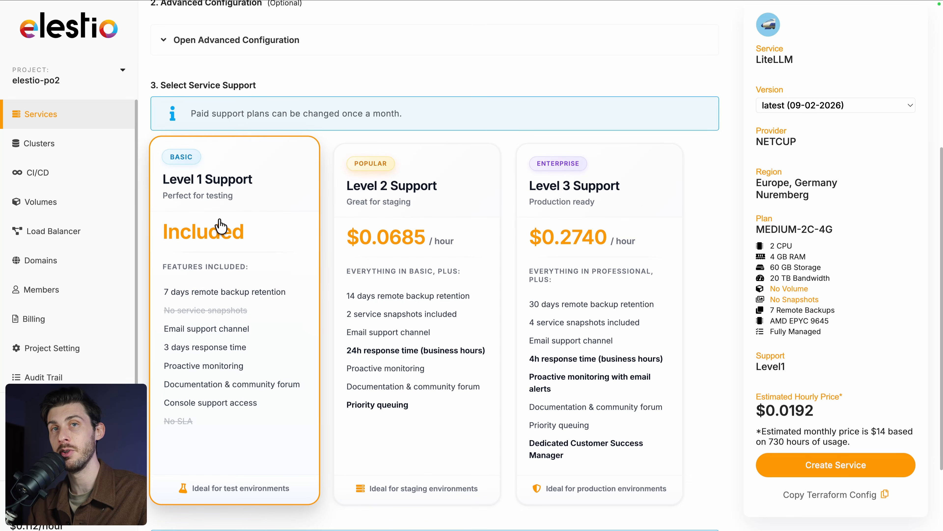
pyautogui.click(810, 470)
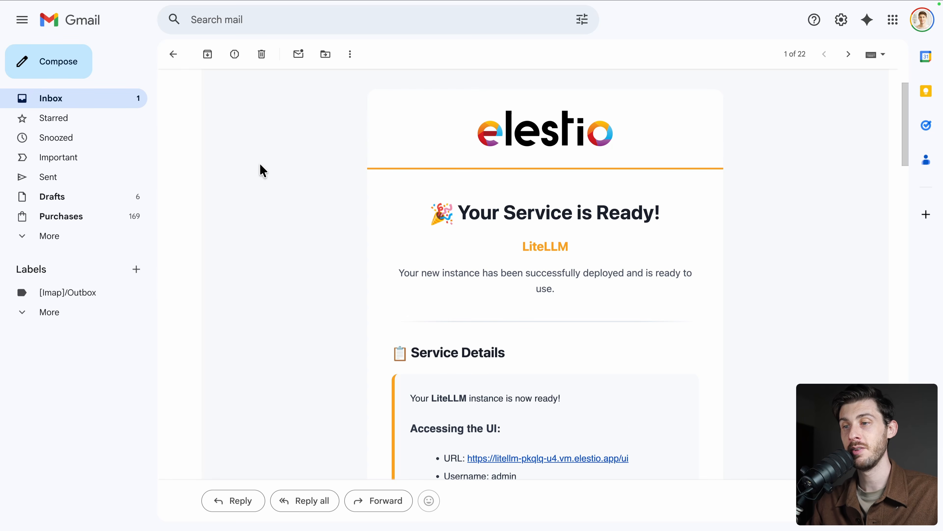
# In the service-ready e-mail in Gmail, find the LiteLLM UI access details and open the page for getting its password
pyautogui.scroll(-5, 263, 171)
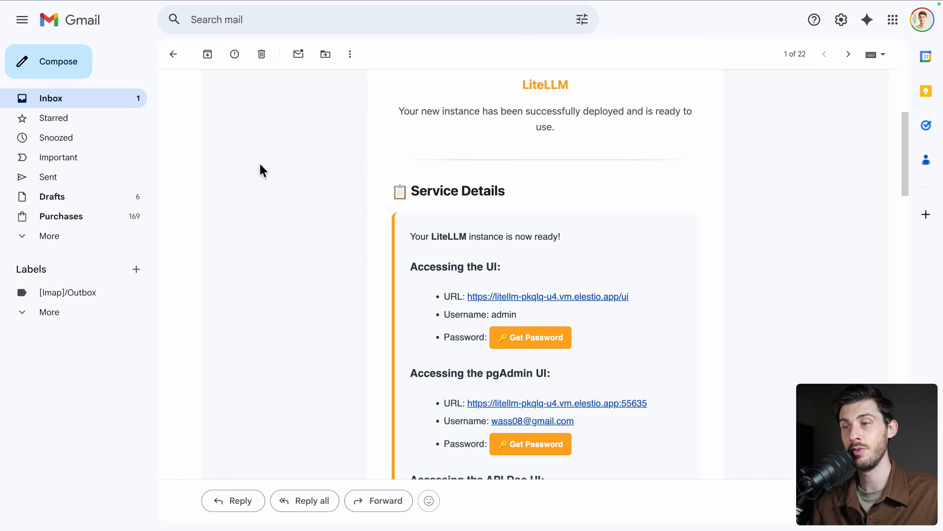
pyautogui.scroll(-3, 263, 171)
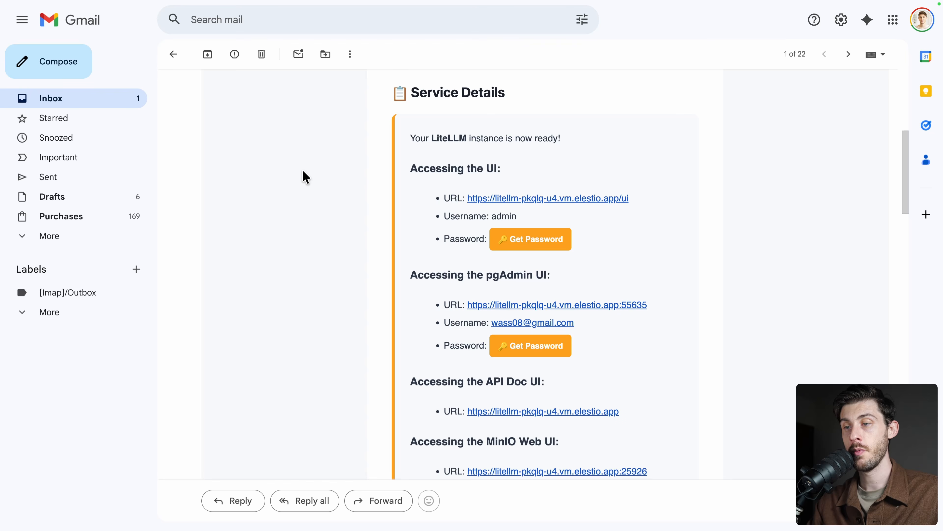
pyautogui.click(519, 239)
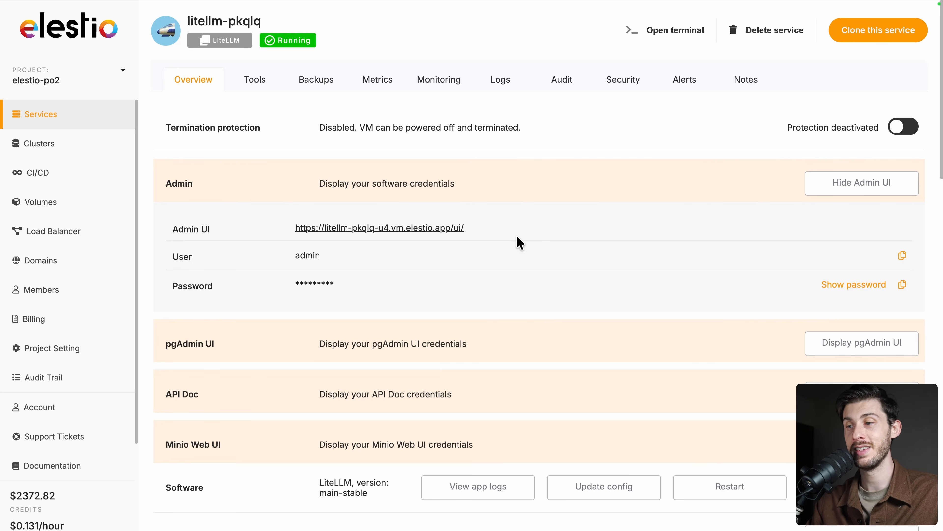
# Copy the admin password from Elestio and log in to the LiteLLM Admin UI with username admin and that password
pyautogui.click(903, 285)
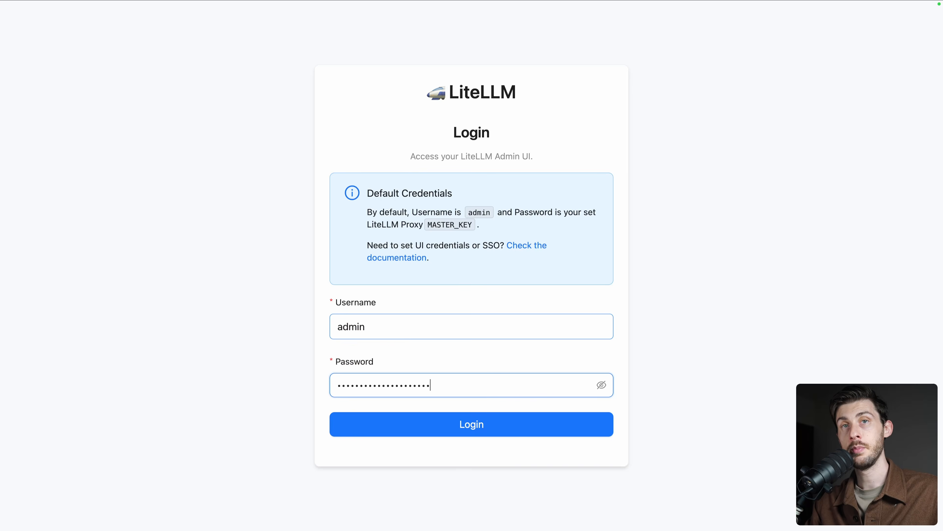
pyautogui.click(436, 428)
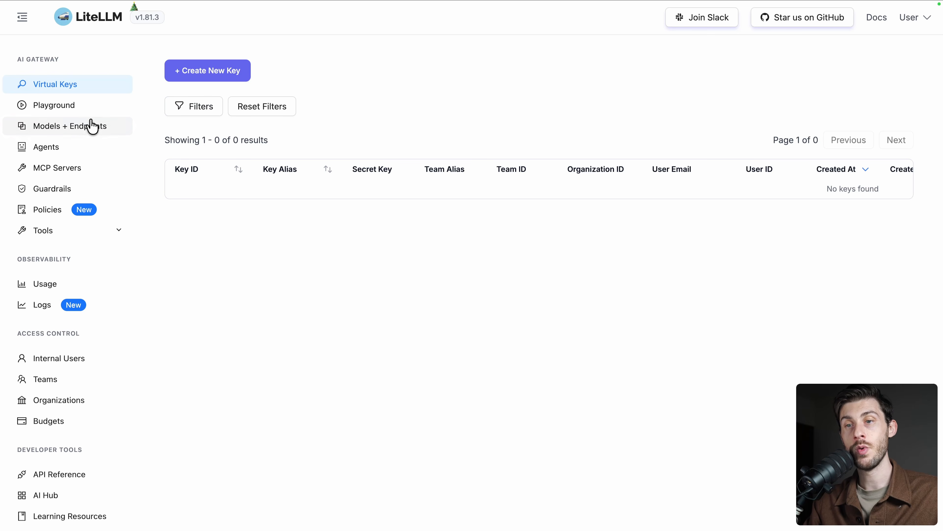
# Open the Add Model form in LiteLLM's model management
pyautogui.click(74, 133)
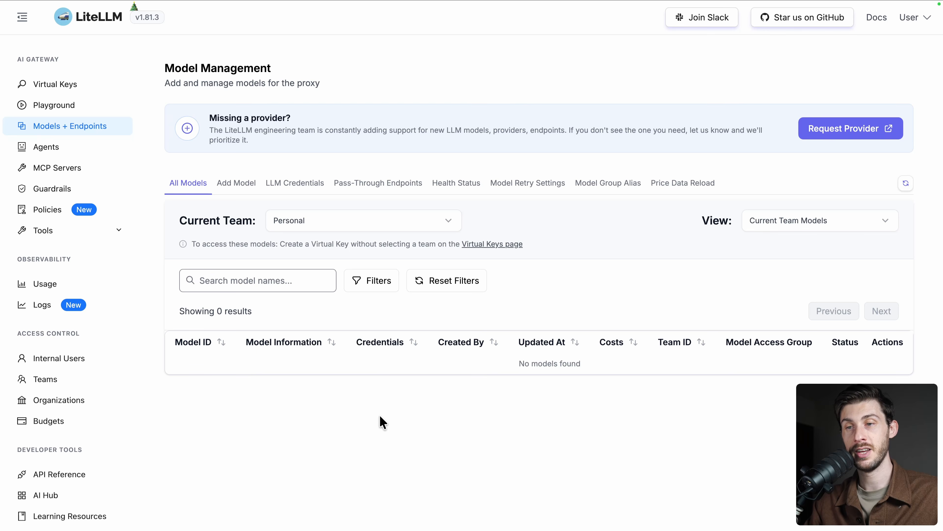
pyautogui.click(230, 184)
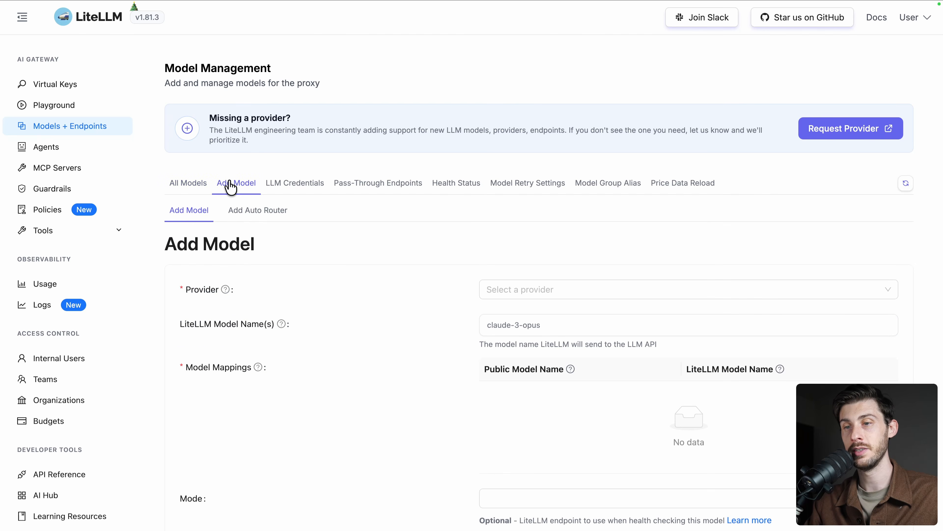
pyautogui.scroll(-3, 348, 259)
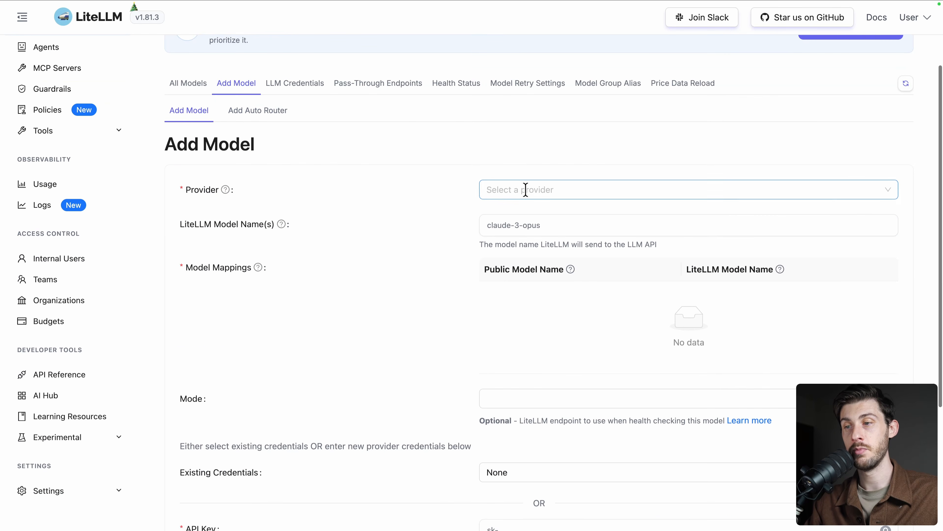
# Browse the providers available for a new model, then close the list without choosing one
pyautogui.click(526, 190)
pyautogui.scroll(-10, 554, 270)
pyautogui.scroll(-8, 554, 270)
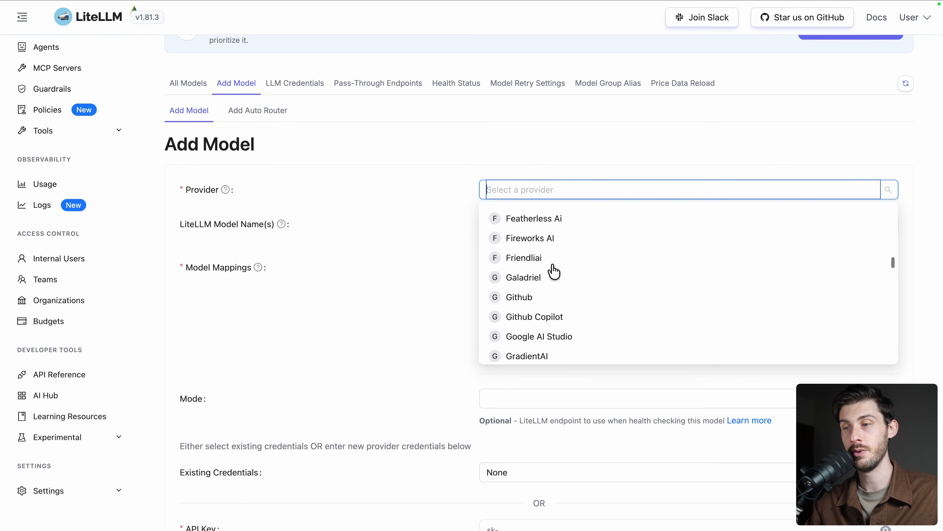
pyautogui.click(441, 136)
pyautogui.scroll(3, 440, 178)
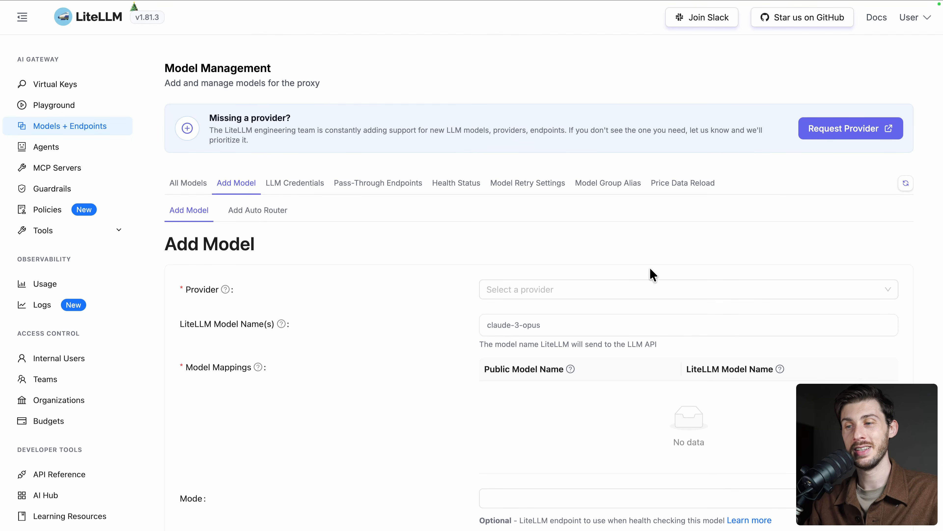
# Search the providers for "open" and set the new model's provider to OpenAI
pyautogui.click(634, 290)
pyautogui.write('open')
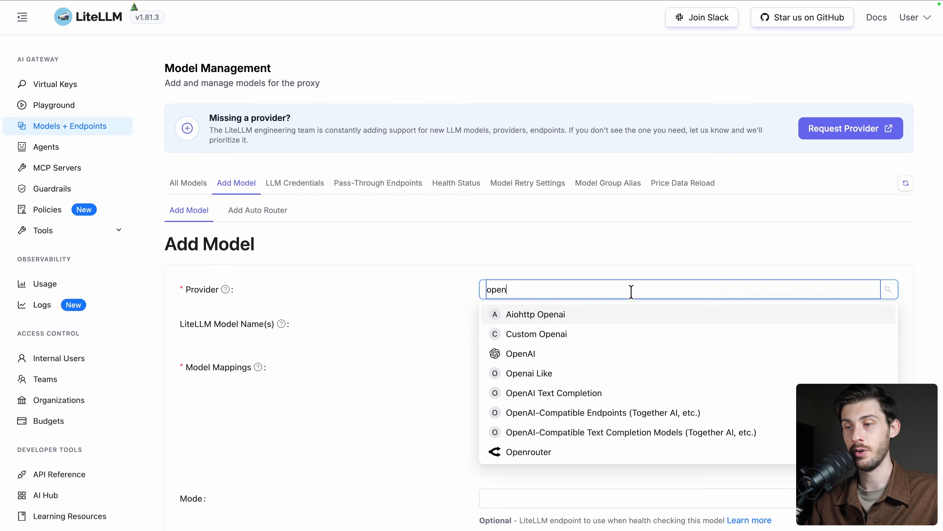
pyautogui.click(546, 354)
# Set the LiteLLM model name to All OpenAI Models (Wildcard) and close the model list
pyautogui.scroll(-3, 401, 327)
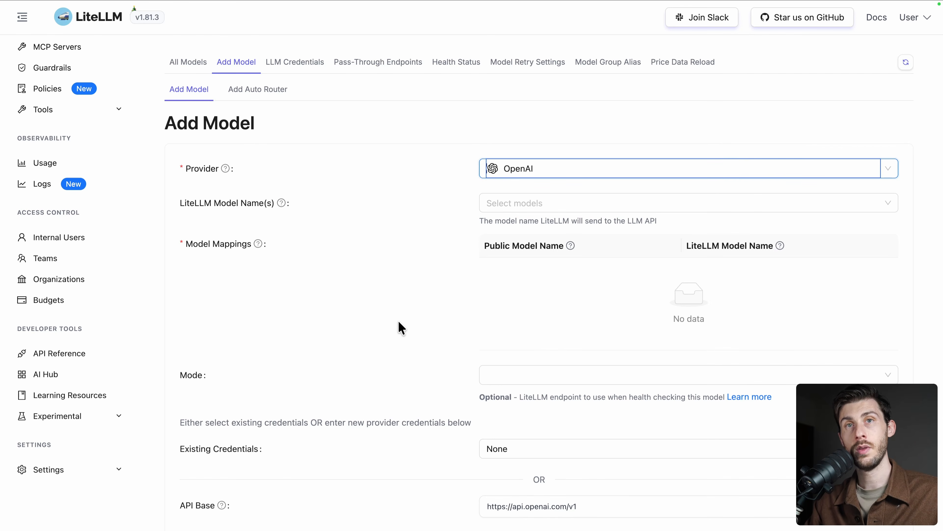
pyautogui.click(520, 203)
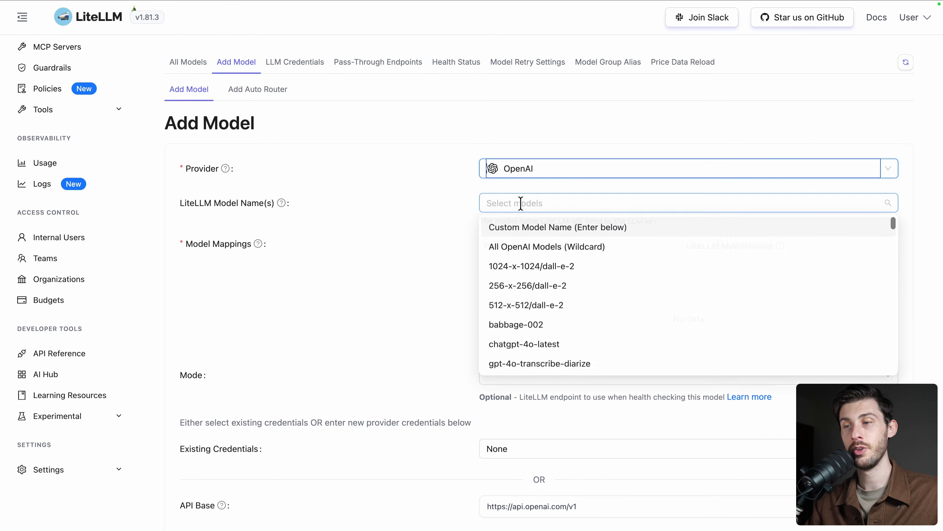
pyautogui.scroll(-8, 529, 308)
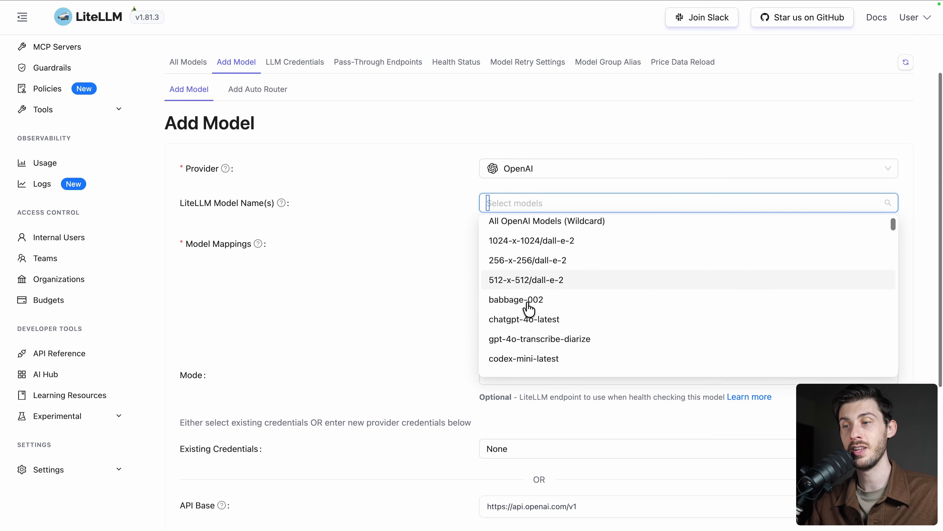
pyautogui.scroll(8, 529, 309)
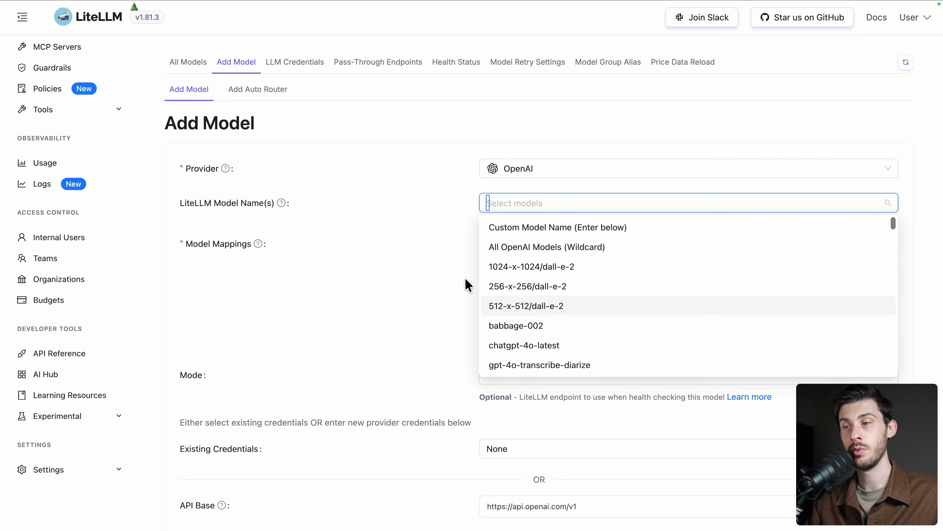
pyautogui.click(532, 248)
pyautogui.click(390, 232)
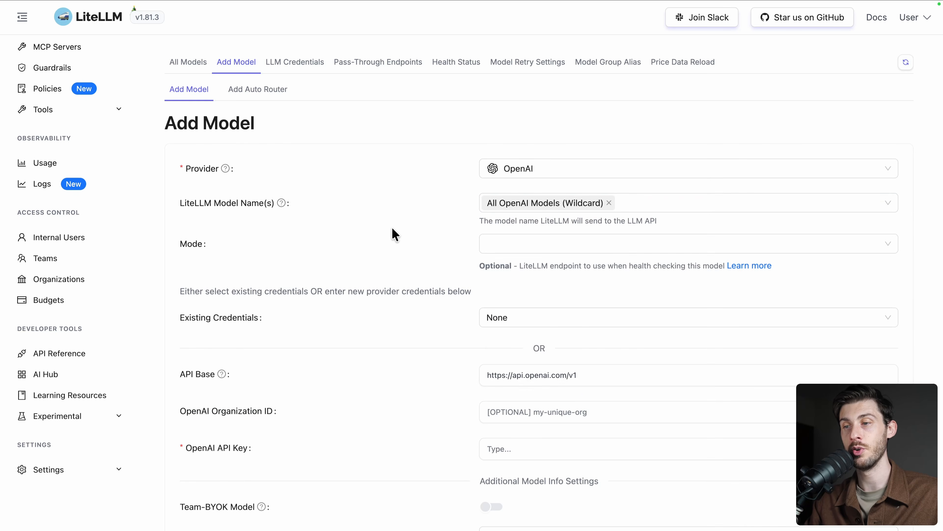
# Review the Add Model form and check the existing credentials on offer, closing the list without changing the selection
pyautogui.scroll(-1, 395, 234)
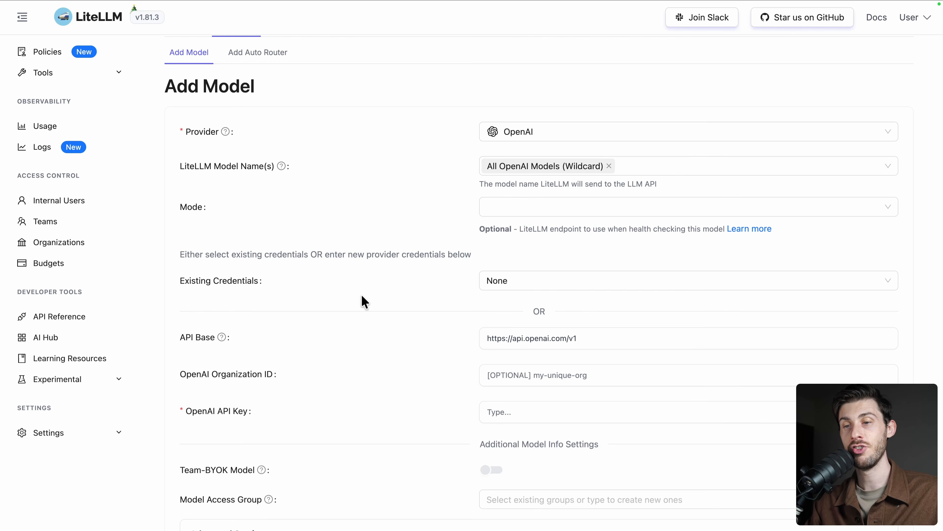
pyautogui.scroll(-2, 363, 301)
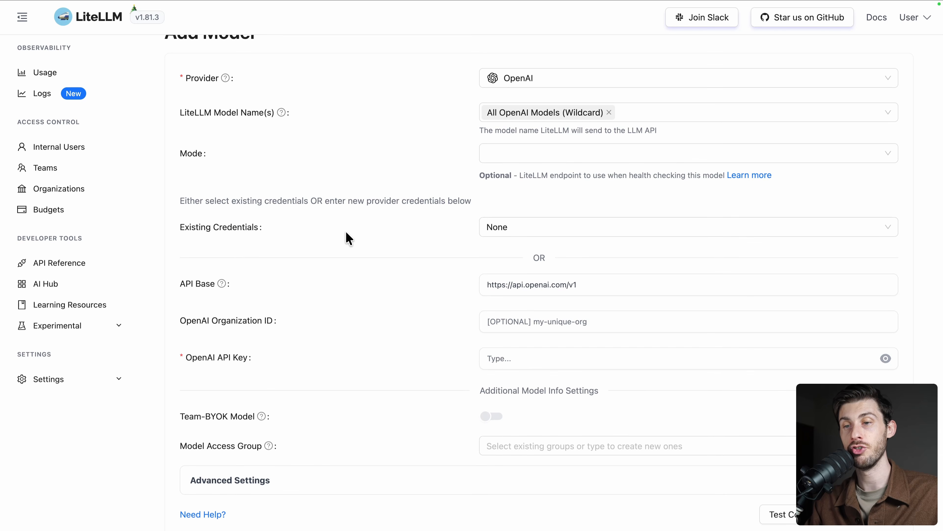
pyautogui.scroll(1, 347, 236)
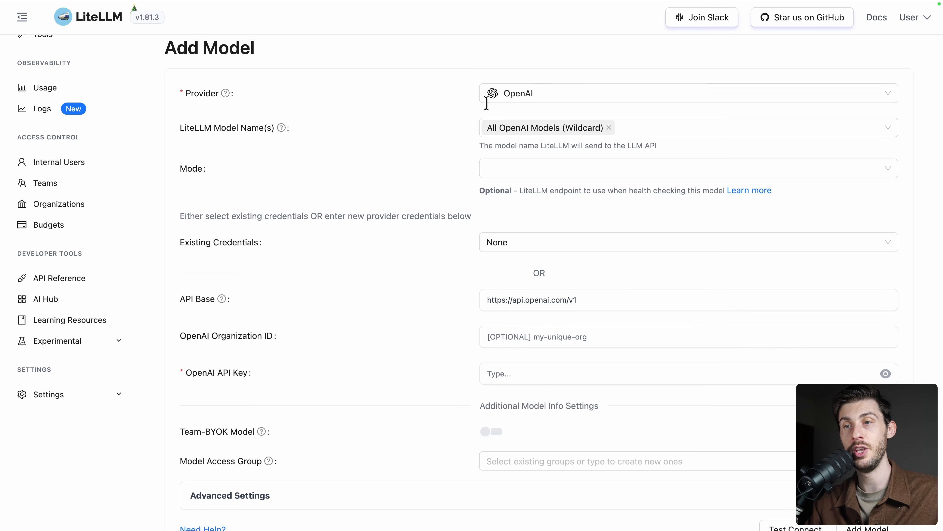
pyautogui.scroll(5, 356, 248)
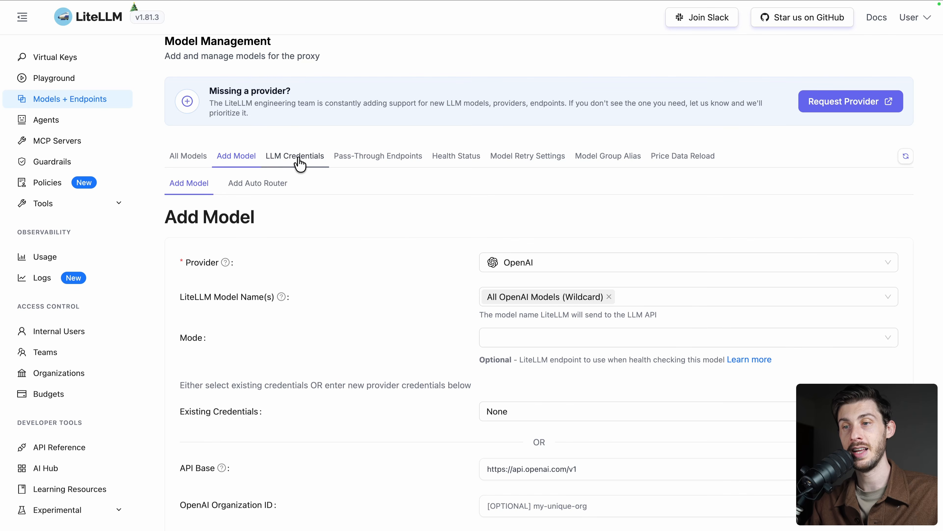
pyautogui.scroll(-5, 326, 343)
pyautogui.click(487, 240)
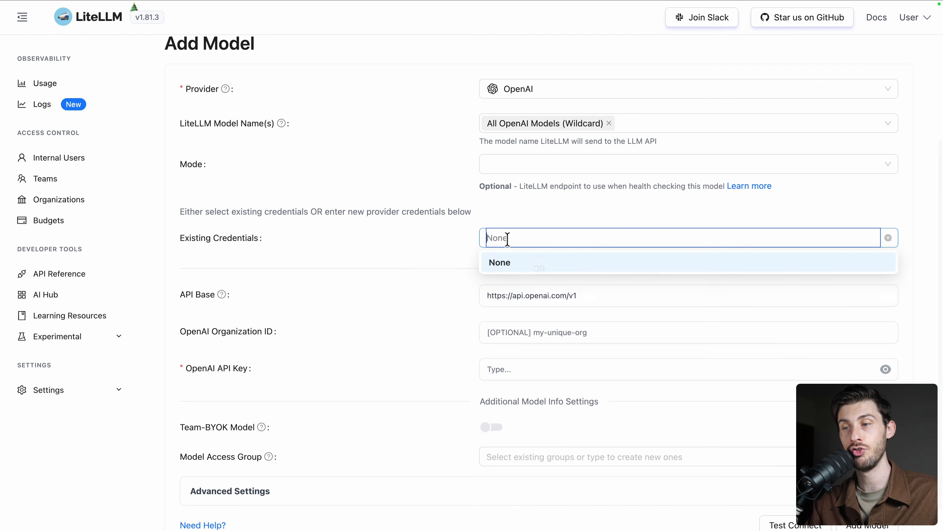
pyautogui.click(391, 262)
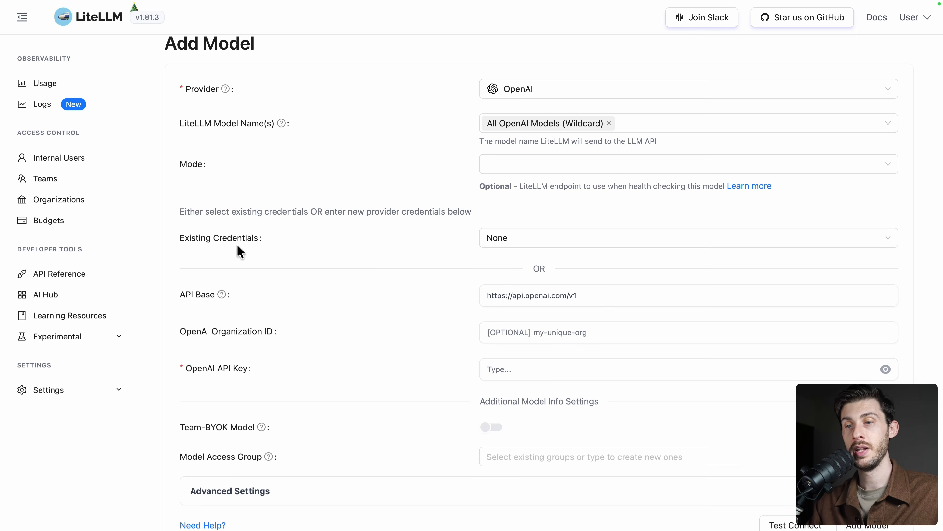
# Enter the OpenAI API key for the new model
pyautogui.scroll(-1, 337, 308)
pyautogui.click(508, 346)
pyautogui.press('Escape')
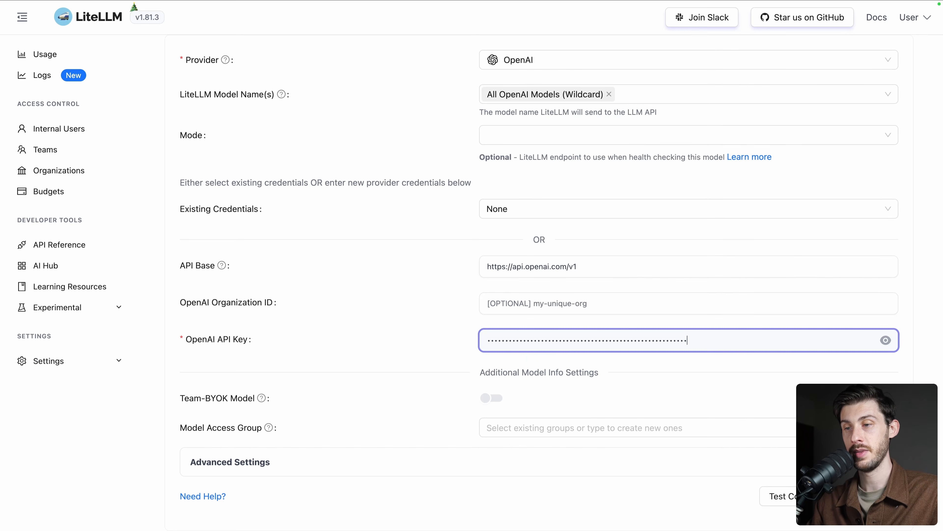
# Test the connection for the OpenAI wildcard entry, close the test results and add the model
pyautogui.click(775, 496)
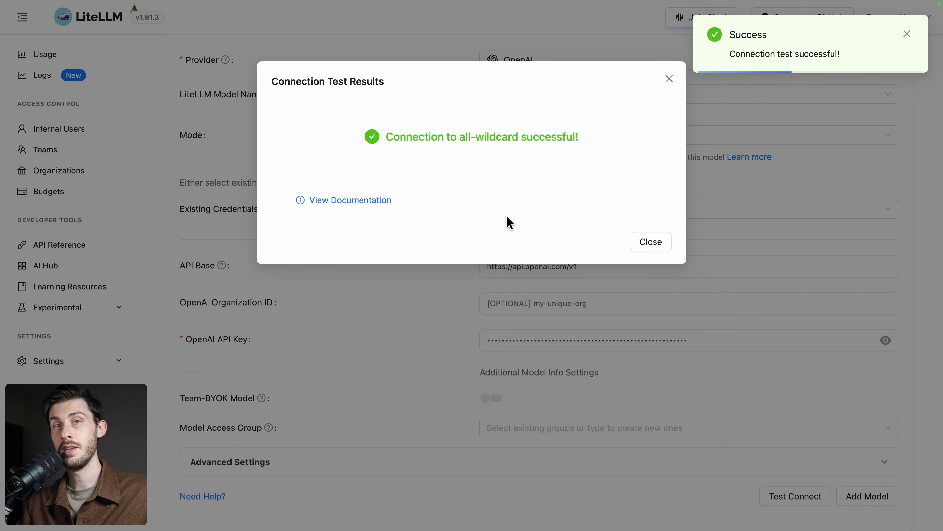
pyautogui.click(651, 246)
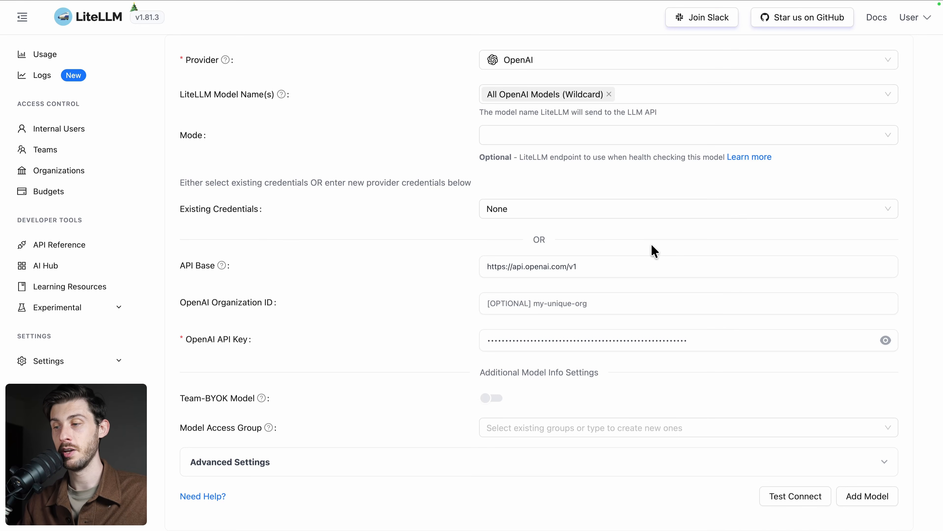
pyautogui.click(859, 497)
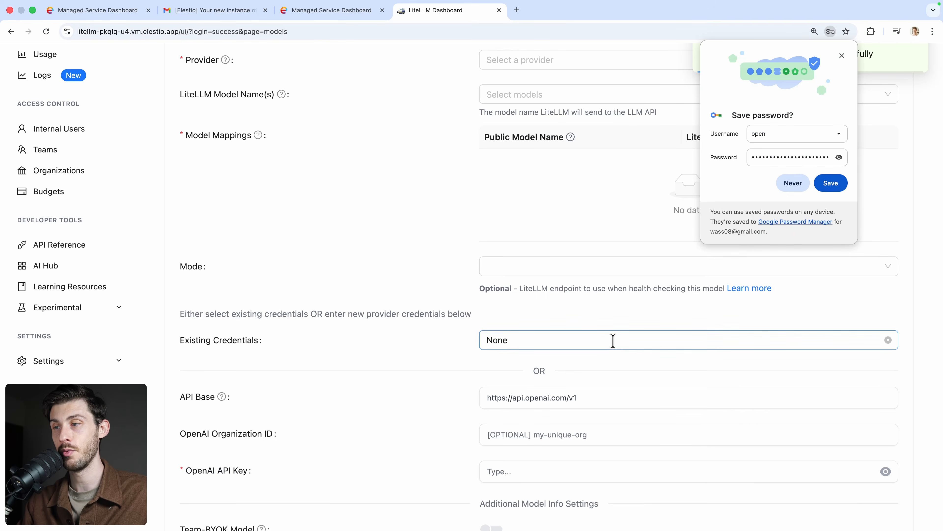
# Search the providers for "googl" and set the next model's provider to Google AI Studio
pyautogui.scroll(10, 628, 339)
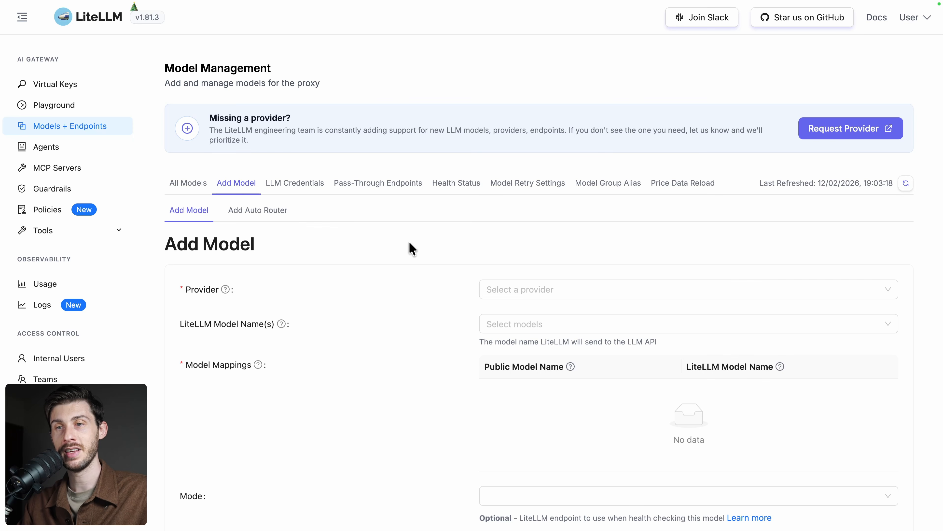
pyautogui.click(483, 289)
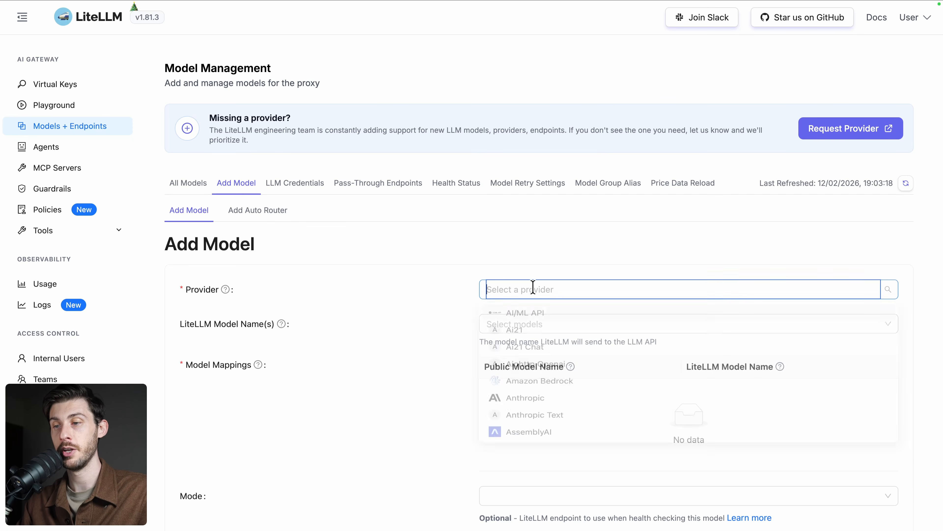
pyautogui.write('op')
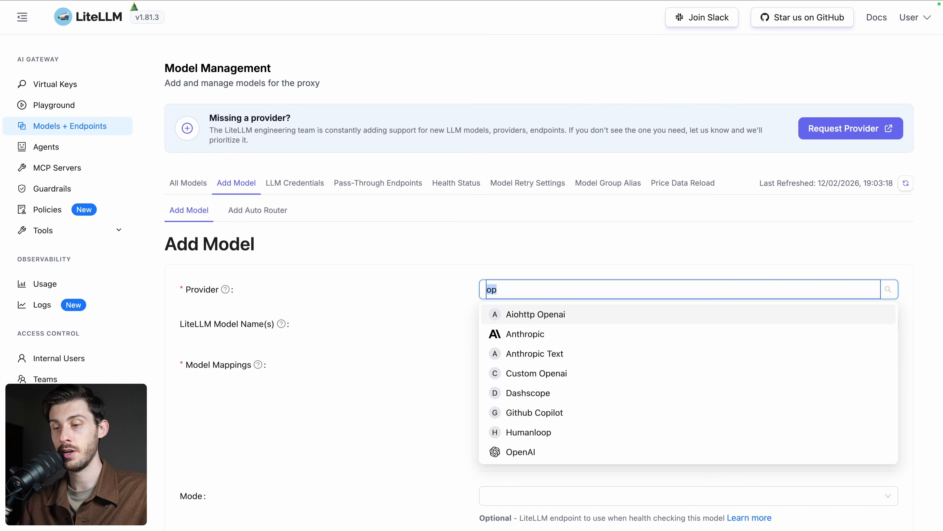
pyautogui.write('googl')
pyautogui.click(566, 315)
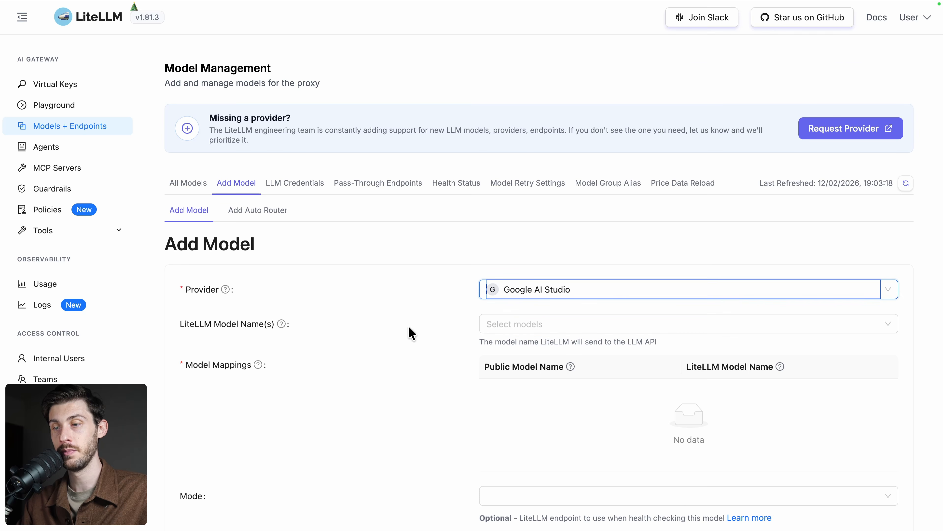
# Search the model names for "gemini-3" and select gemini/gemini-3-flash-preview as the LiteLLM model
pyautogui.scroll(-2, 408, 329)
pyautogui.click(543, 260)
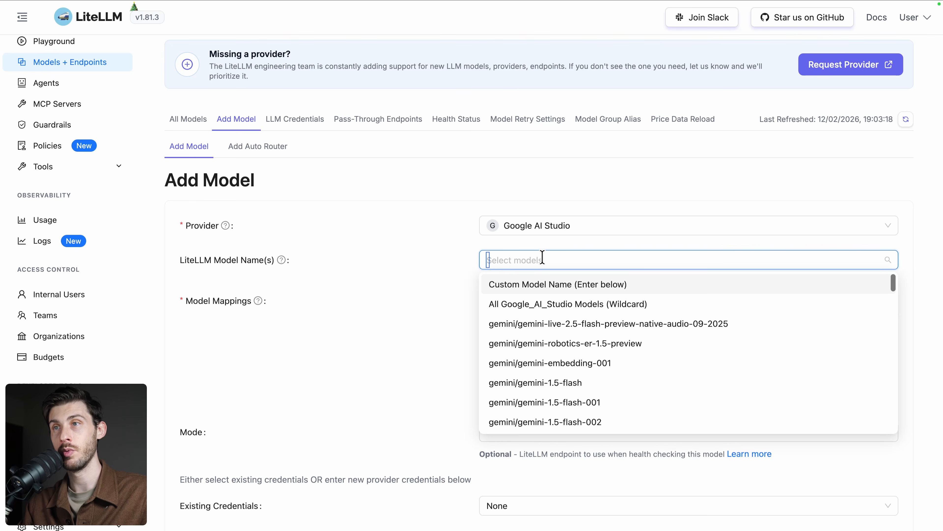
pyautogui.write('gemini-3')
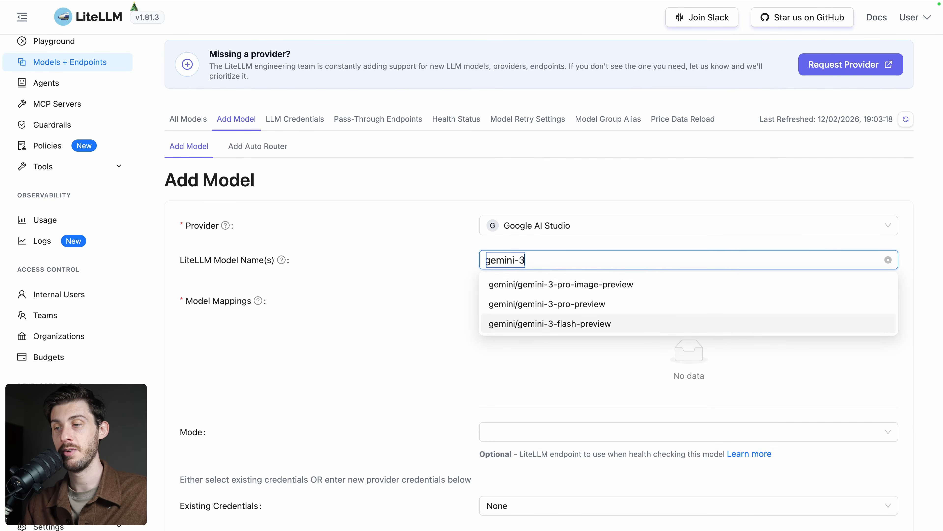
pyautogui.press('Return')
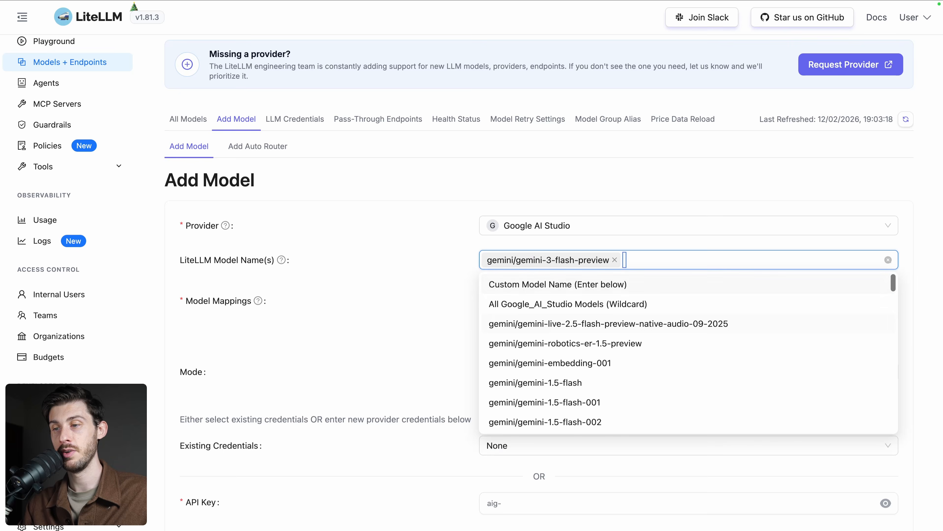
pyautogui.click(373, 320)
# Paste the Google AI Studio API key into the new model's credentials
pyautogui.scroll(-5, 375, 322)
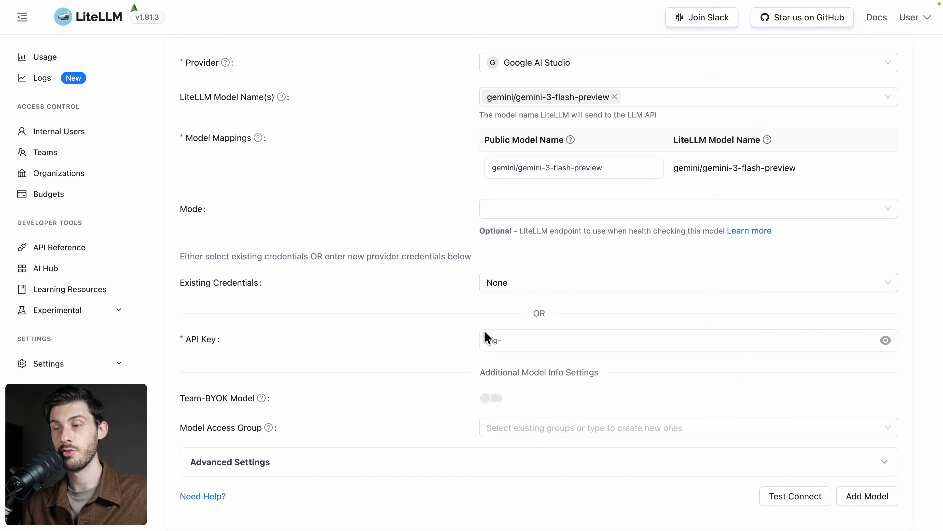
pyautogui.click(507, 339)
pyautogui.hotkey('ctrl', 'v')
# Test the connection to the Gemini model, close the test results and add the model
pyautogui.click(784, 497)
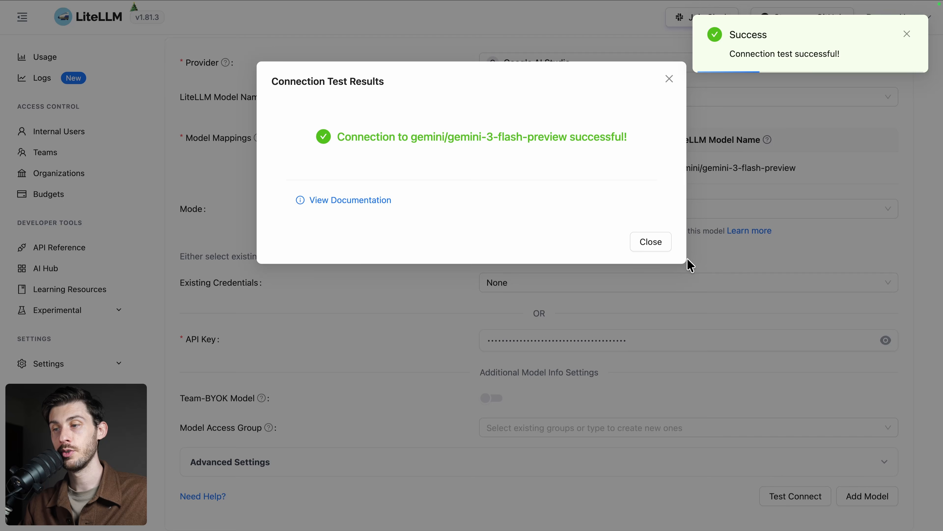
pyautogui.click(651, 242)
pyautogui.scroll(6, 435, 323)
pyautogui.scroll(-6, 437, 326)
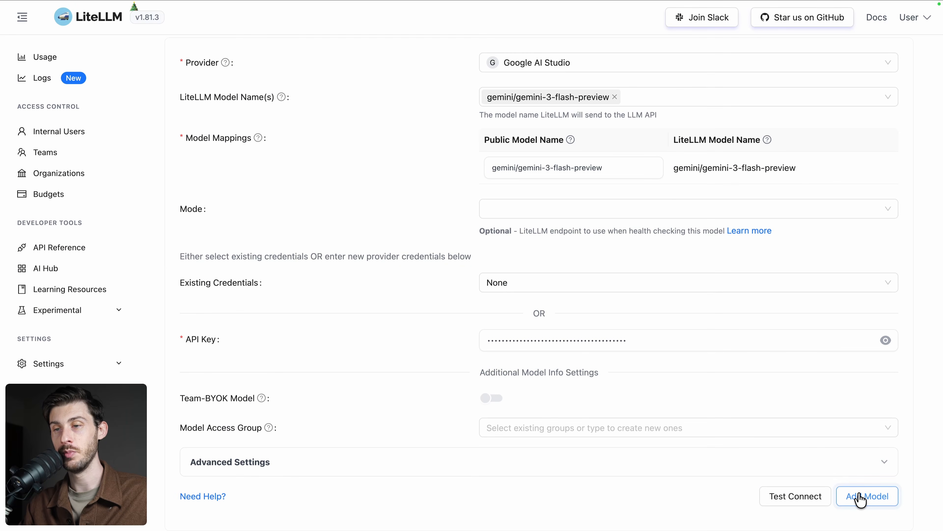
pyautogui.click(860, 497)
# Start a new team in the Teams section and name it Elestio
pyautogui.scroll(6, 299, 188)
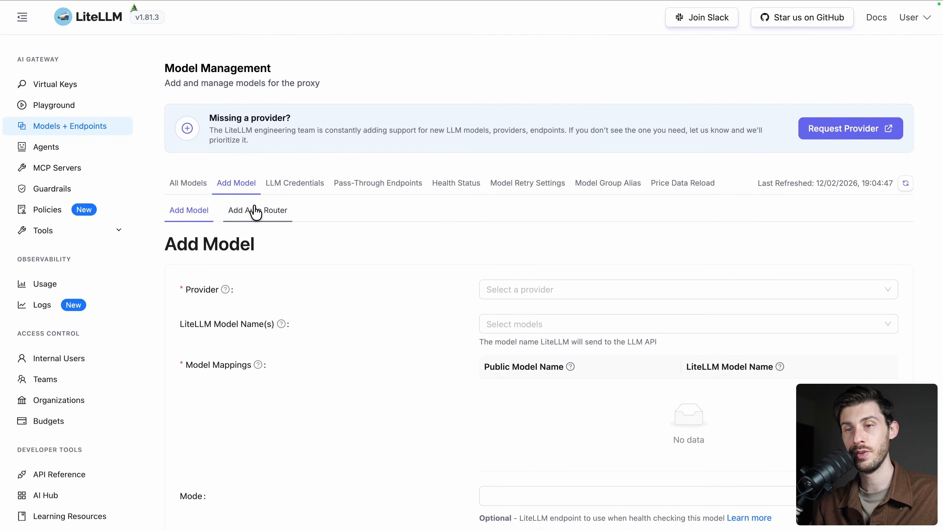
pyautogui.click(56, 386)
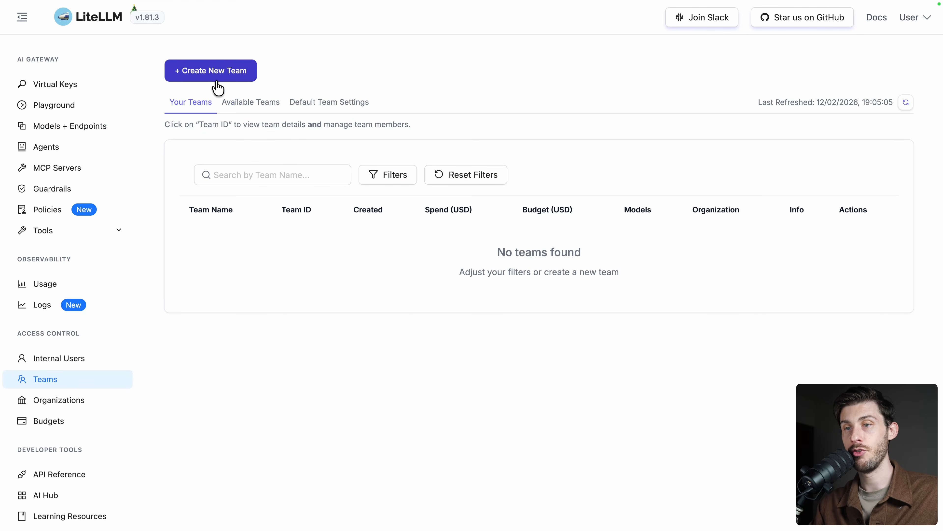
pyautogui.click(223, 75)
pyautogui.click(406, 109)
pyautogui.write('Ele')
pyautogui.click(347, 140)
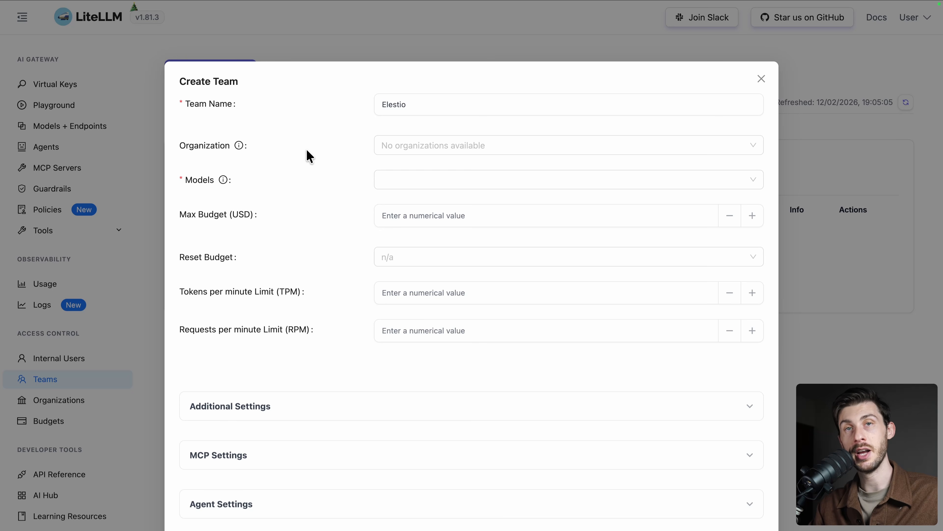
# Look through the models available to the team and grant it All Proxy Models
pyautogui.click(433, 176)
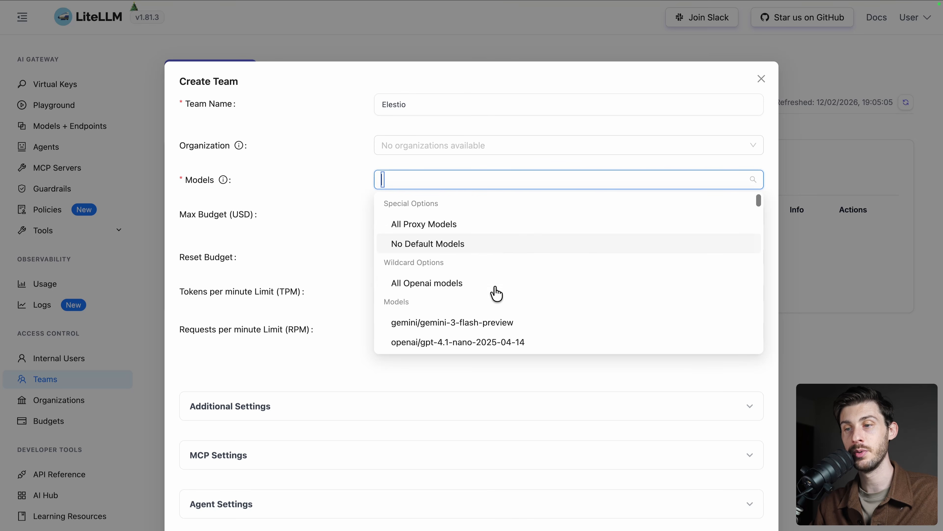
pyautogui.scroll(-1, 494, 297)
pyautogui.scroll(-6, 492, 308)
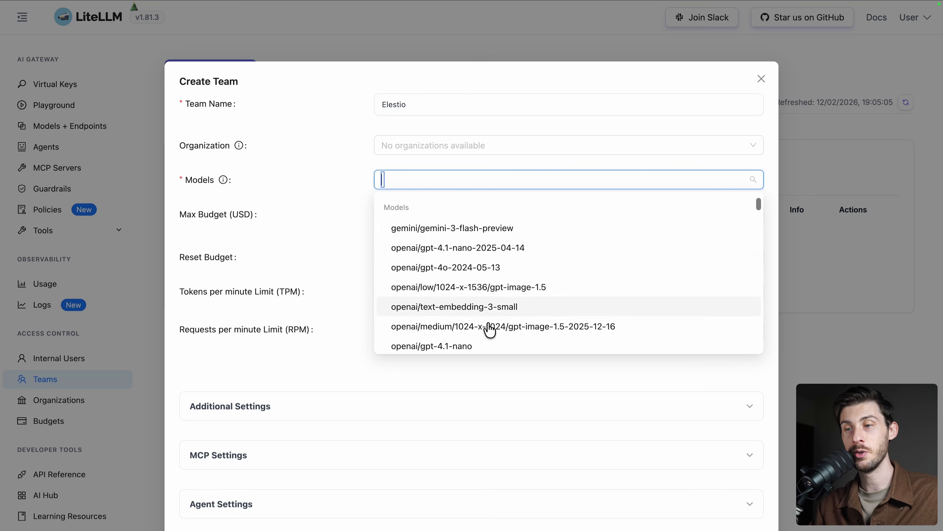
pyautogui.scroll(-1, 491, 330)
pyautogui.scroll(7, 491, 330)
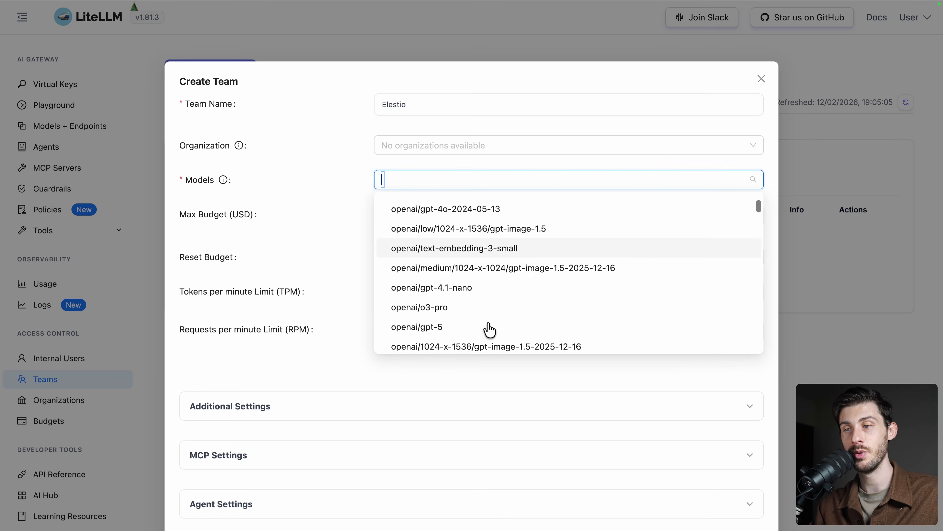
pyautogui.click(427, 229)
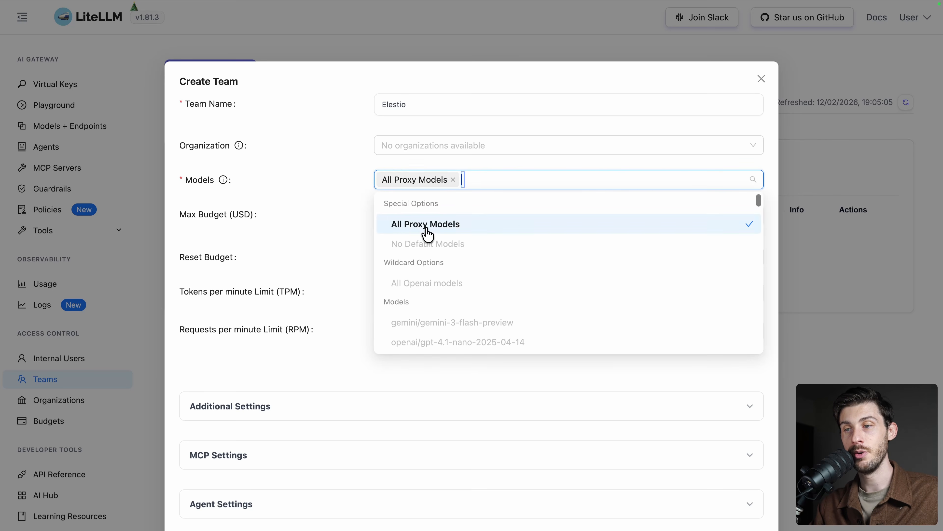
pyautogui.click(327, 214)
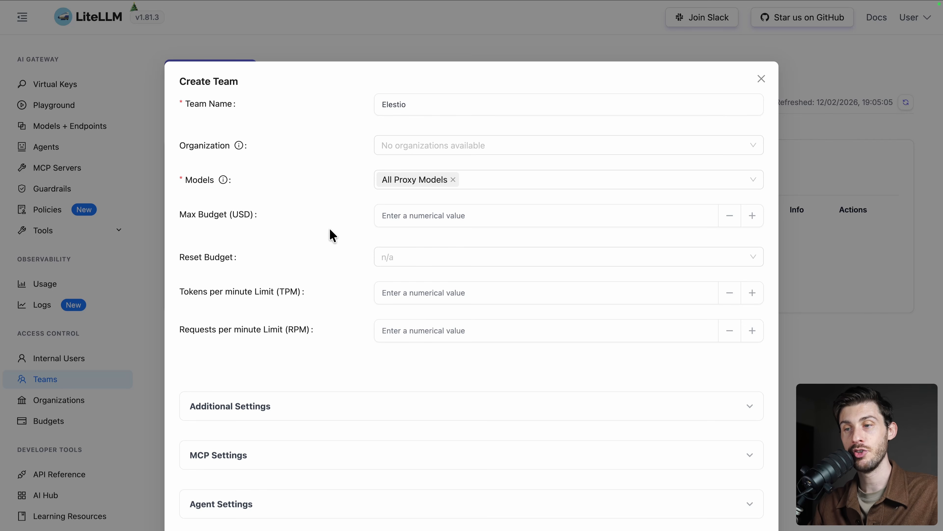
# Set the team's maximum budget to 100 USD with a weekly budget reset
pyautogui.click(415, 218)
pyautogui.write('100')
pyautogui.click(336, 230)
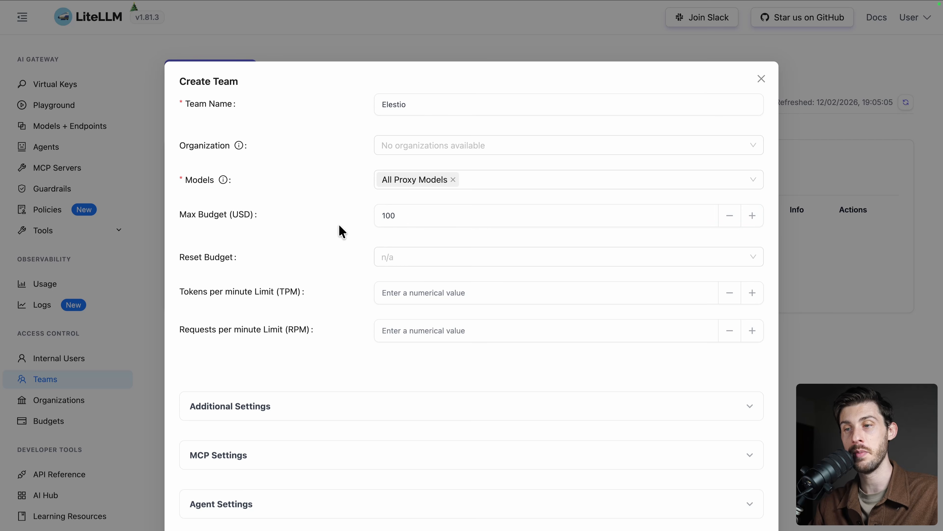
pyautogui.click(429, 263)
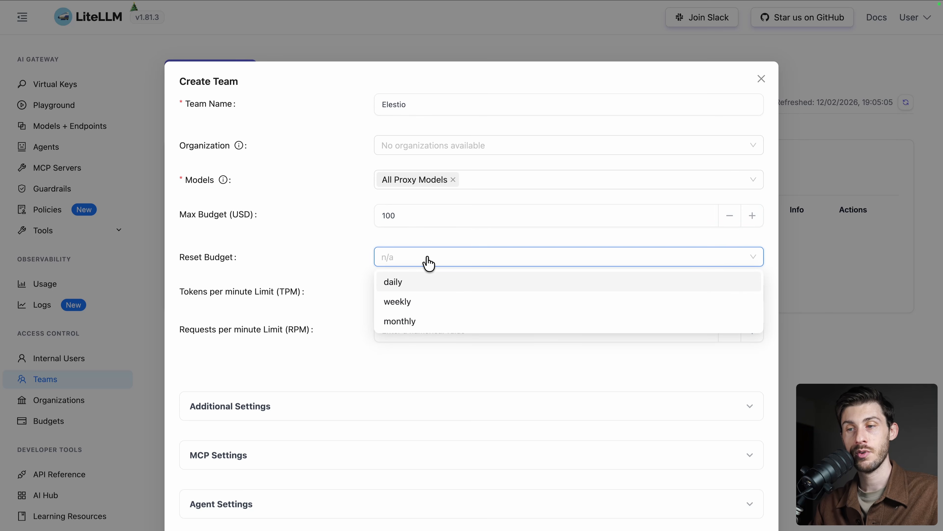
pyautogui.click(421, 311)
# Create the Elestio team without changing the remaining settings, and open its team settings from the team list
pyautogui.scroll(-1, 353, 307)
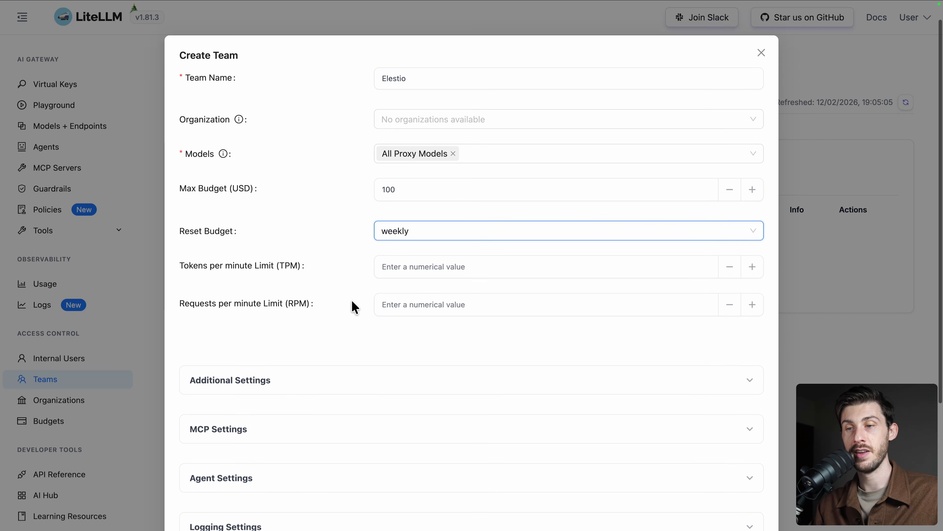
pyautogui.scroll(-3, 353, 307)
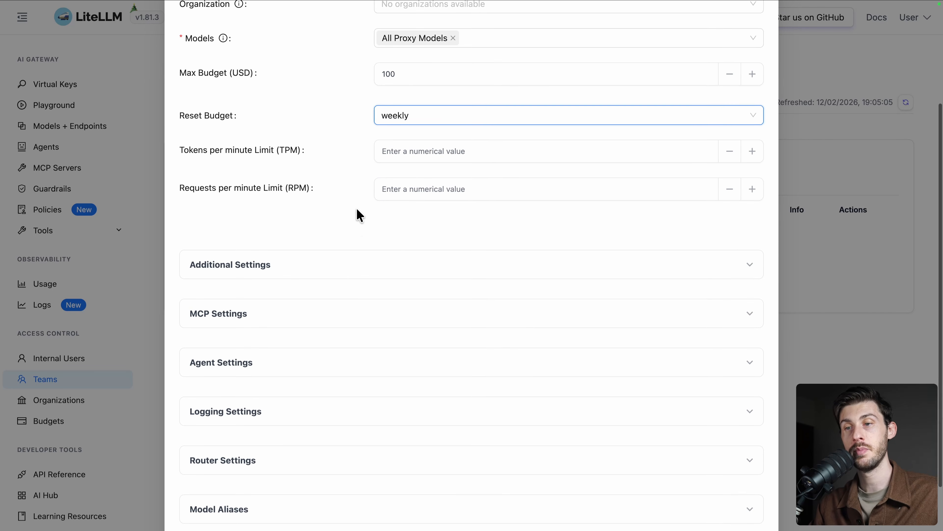
pyautogui.scroll(-1, 359, 215)
pyautogui.scroll(-2, 326, 196)
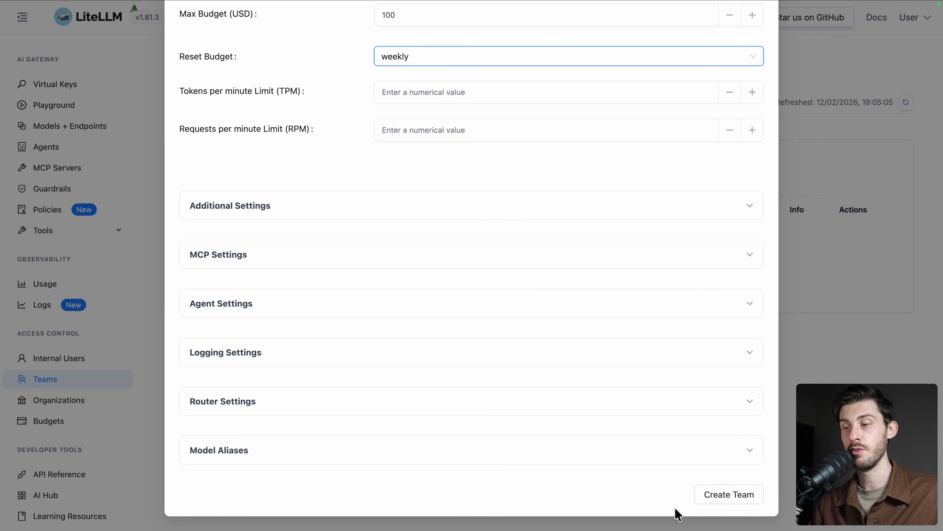
pyautogui.click(719, 497)
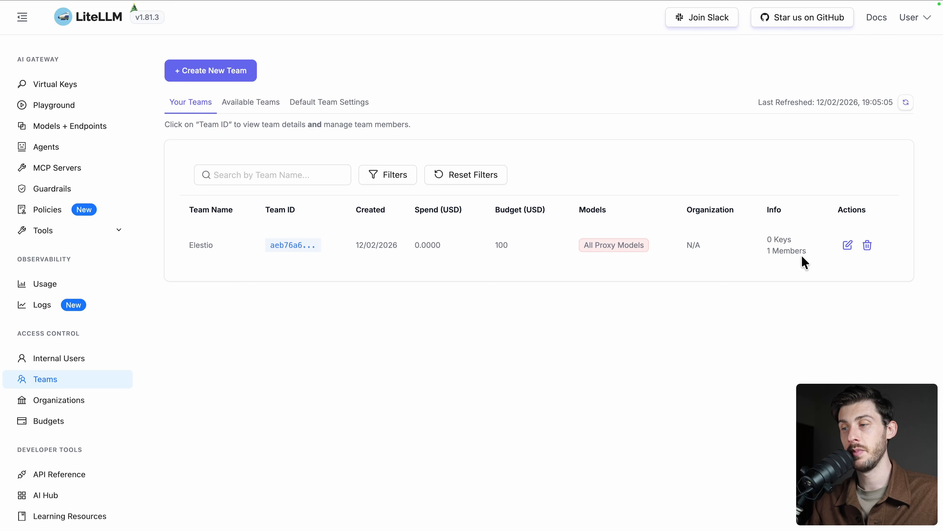
pyautogui.click(848, 245)
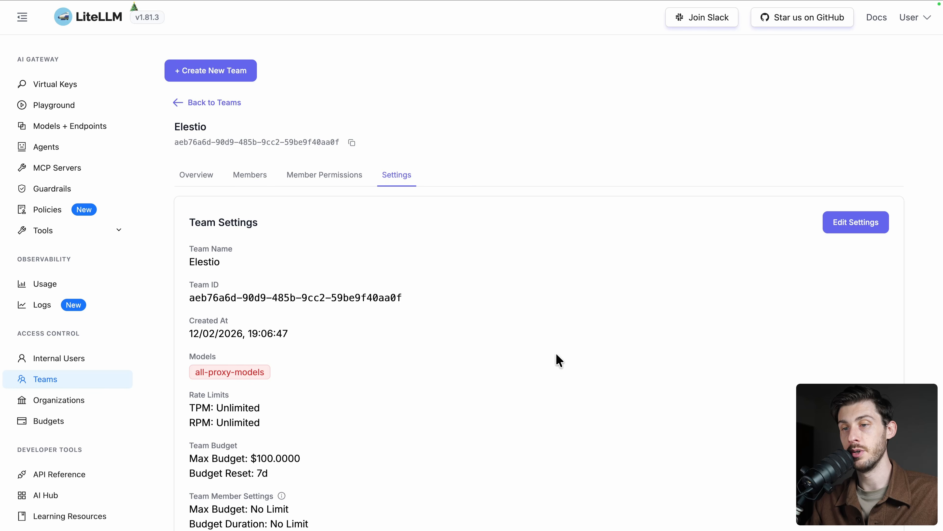
# Review the Elestio team's members and the roles offered when adding a member, without adding anyone
pyautogui.click(256, 181)
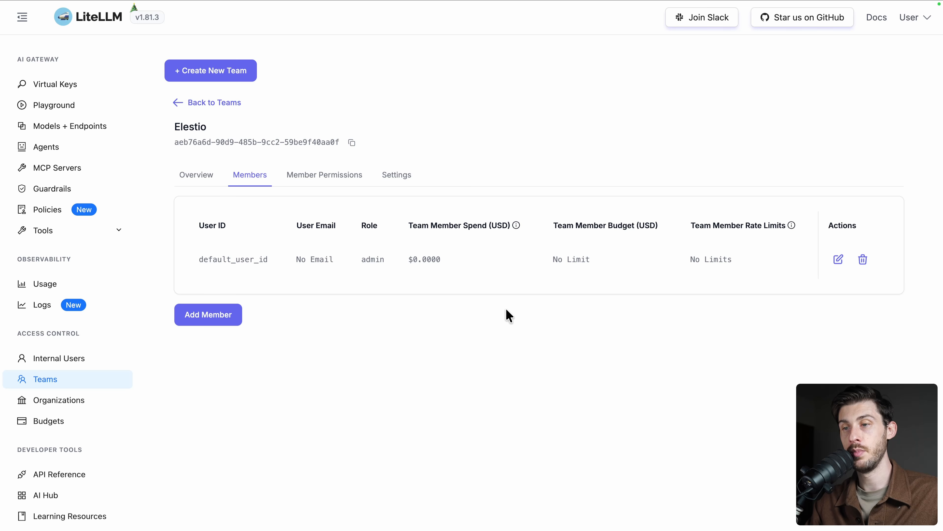
pyautogui.click(203, 314)
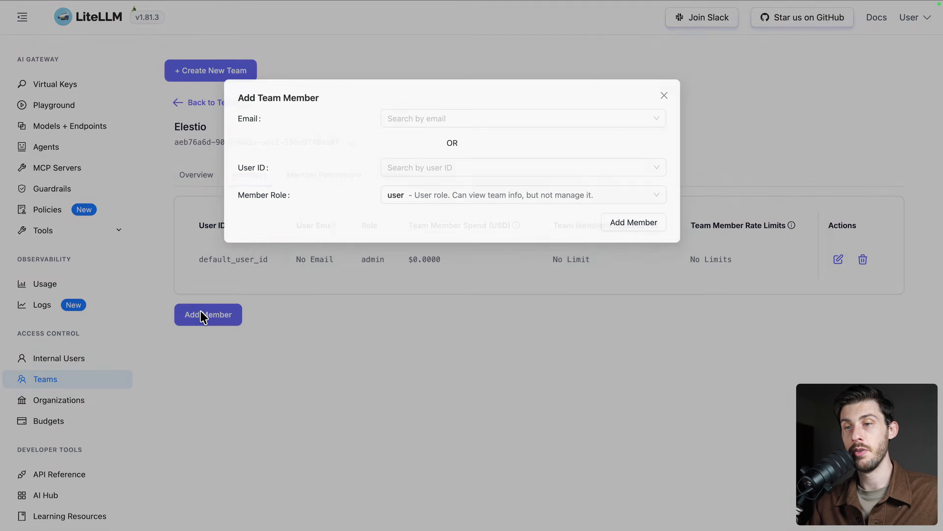
pyautogui.click(475, 188)
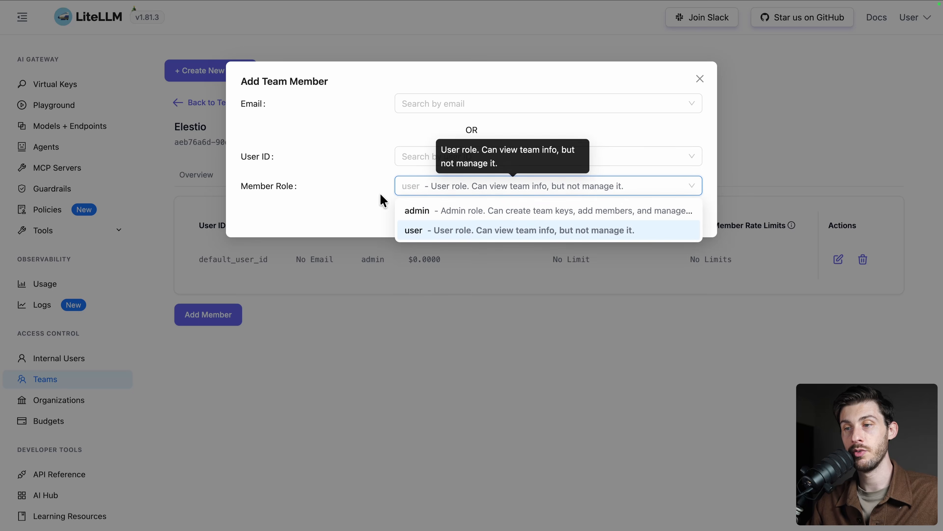
pyautogui.click(386, 309)
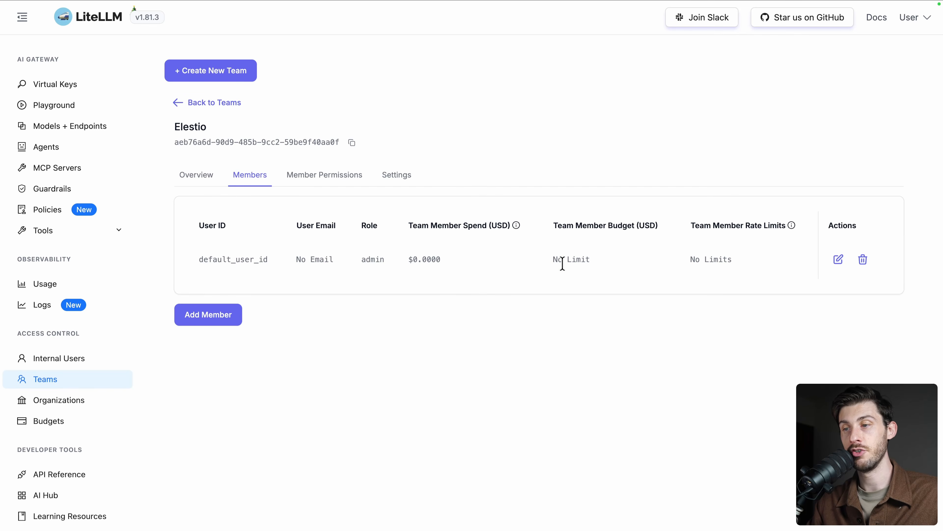
# Look through the endpoint permissions that can be granted to the Elestio team's non-admin members
pyautogui.click(312, 182)
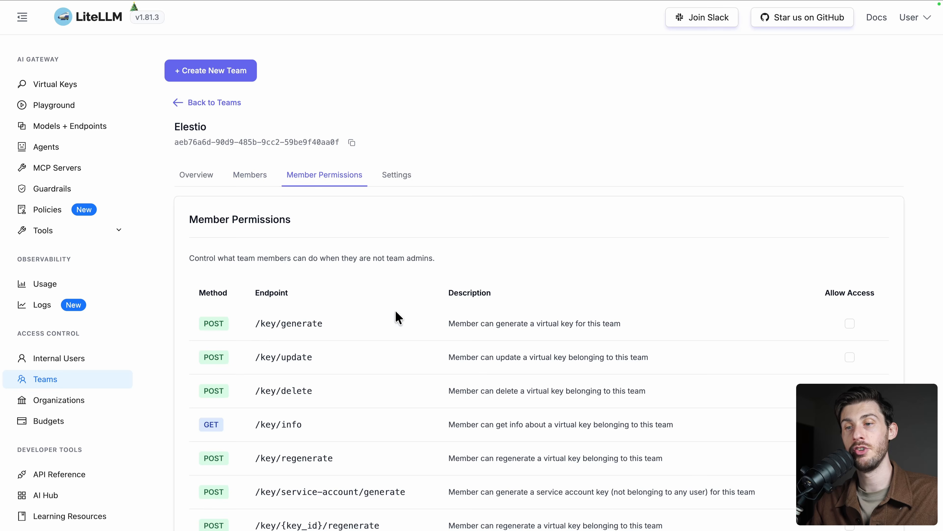
pyautogui.scroll(-3, 412, 359)
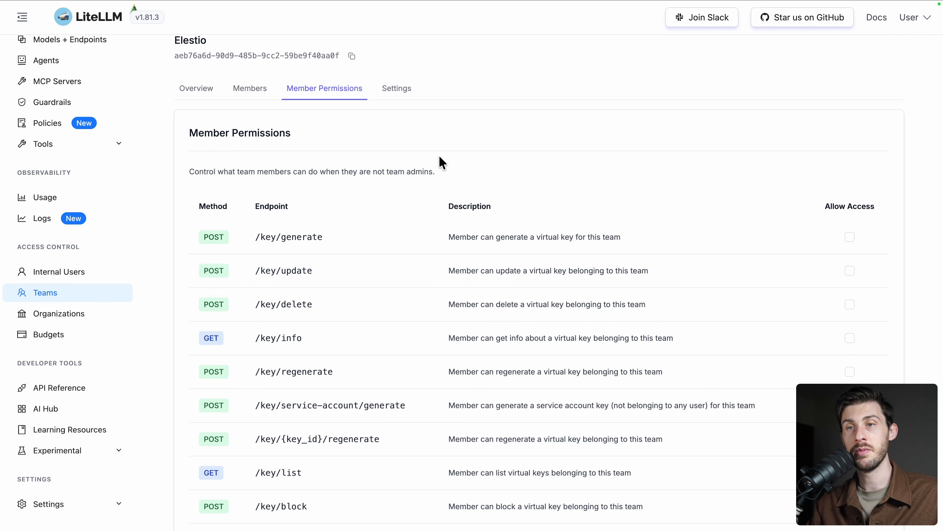
pyautogui.scroll(3, 442, 163)
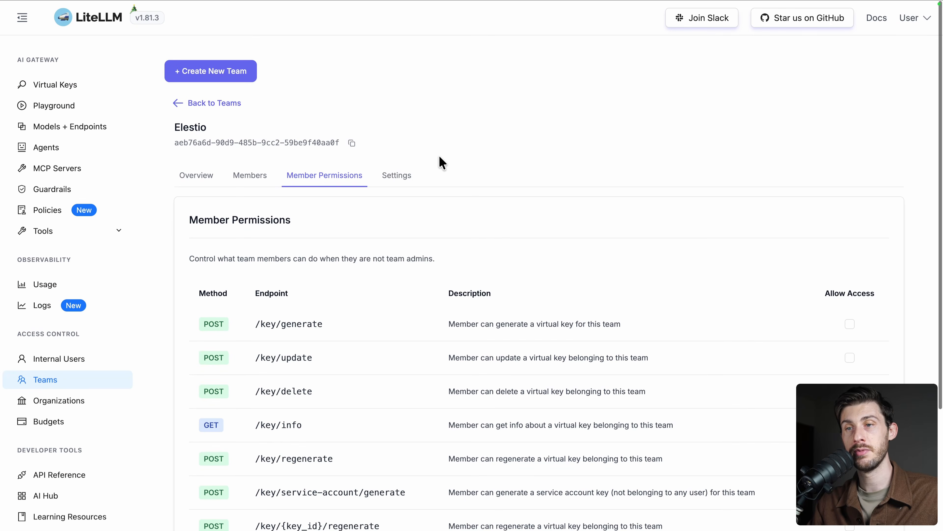
# Start a new virtual key owned by You, assign it to the Elestio team, and name it DevTest
pyautogui.click(57, 87)
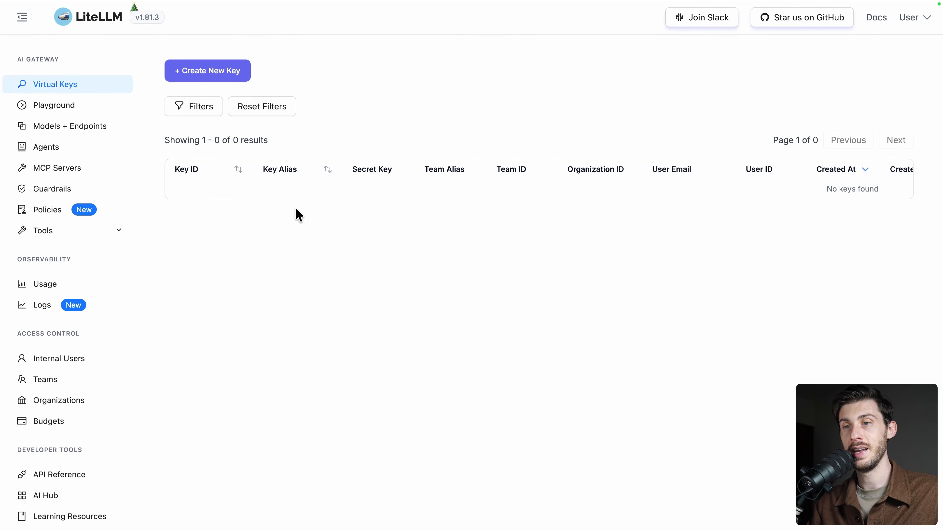
pyautogui.click(229, 78)
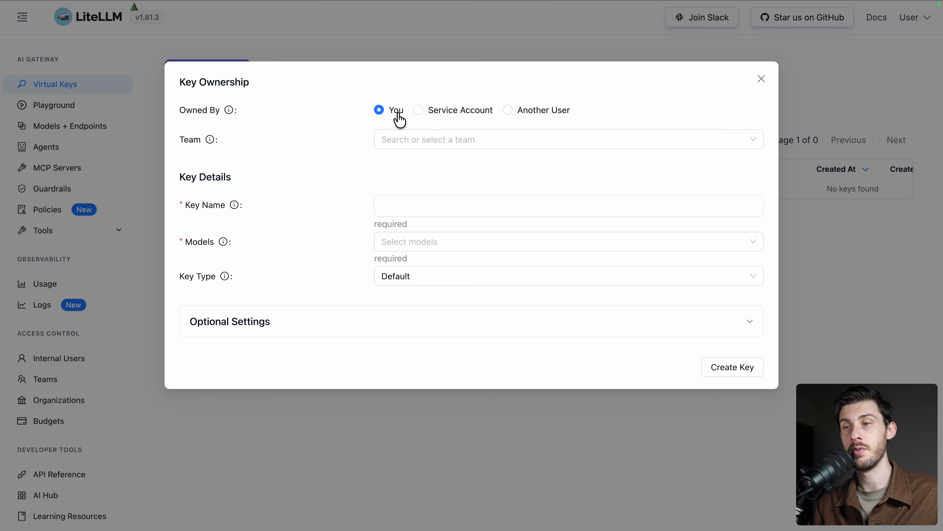
pyautogui.click(408, 140)
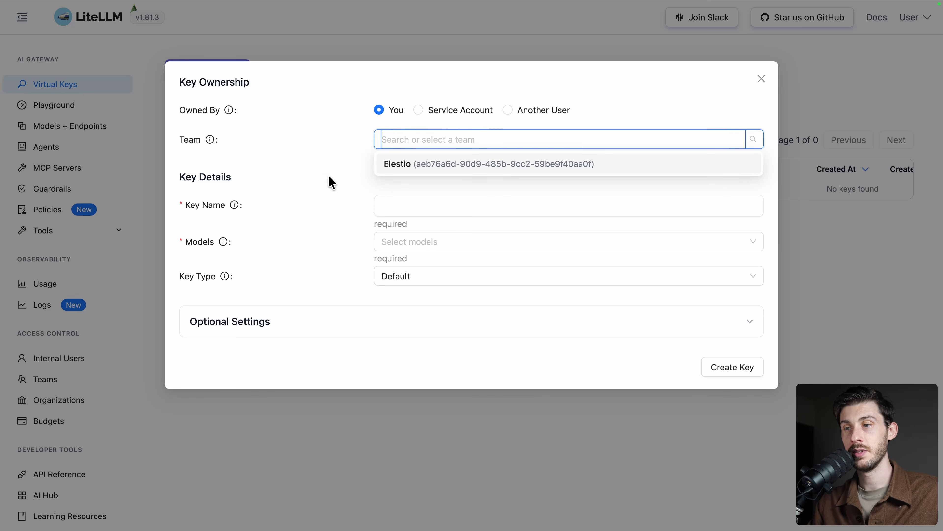
pyautogui.click(409, 164)
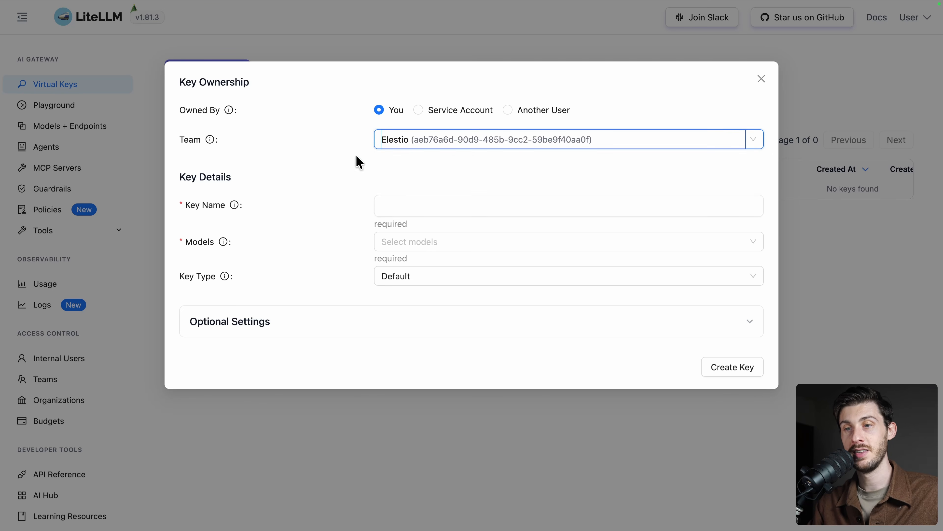
pyautogui.press('Tab')
pyautogui.write('DevTest')
pyautogui.press('Tab')
# Give the DevTest key access to All Team Models and keep its key type as Default
pyautogui.click(398, 244)
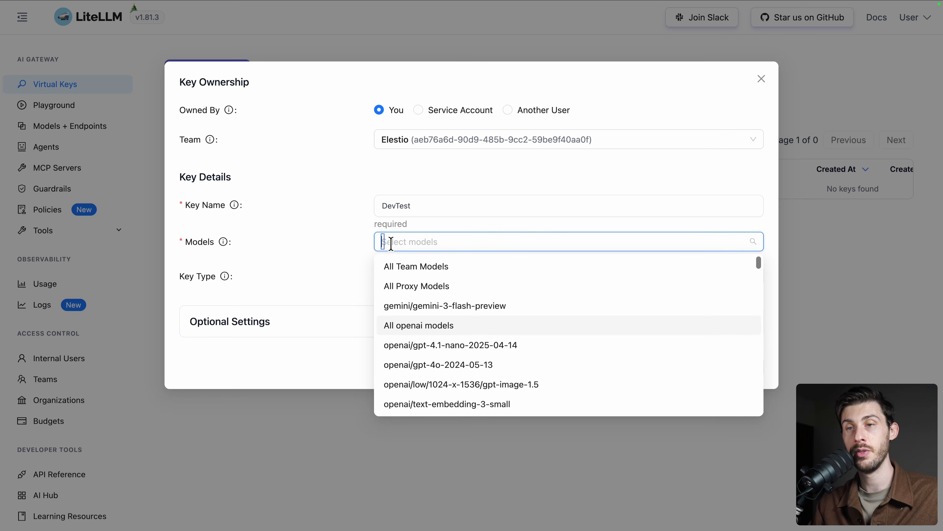
pyautogui.click(393, 266)
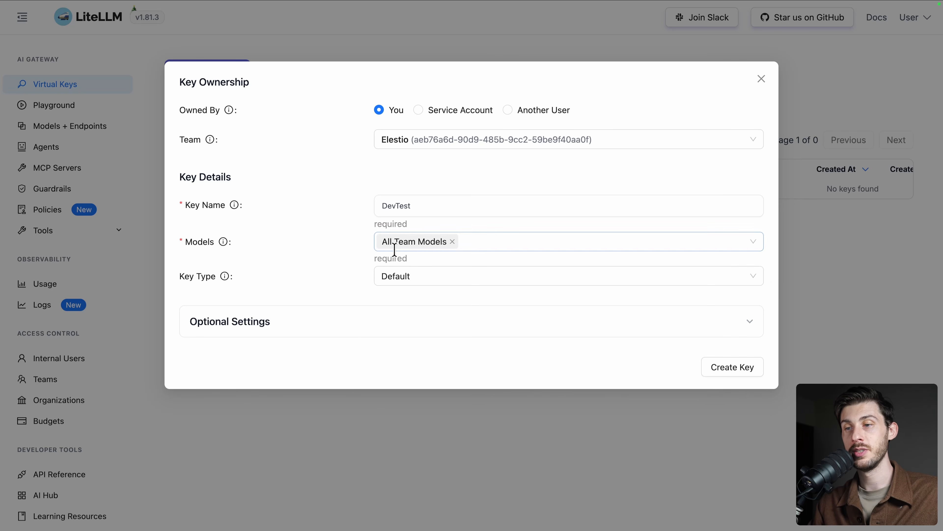
pyautogui.click(415, 273)
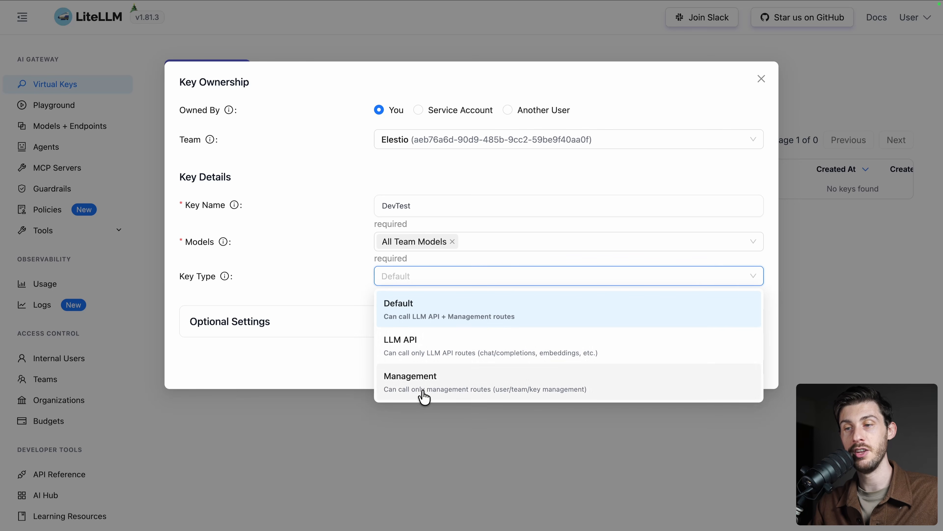
pyautogui.click(394, 317)
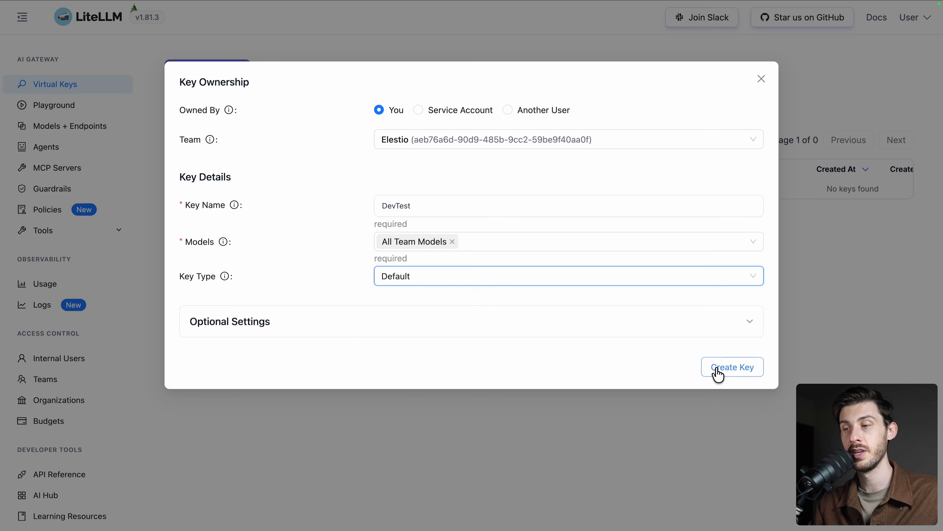
# Create the DevTest key, copy the generated virtual key, and return to the key list
pyautogui.click(718, 372)
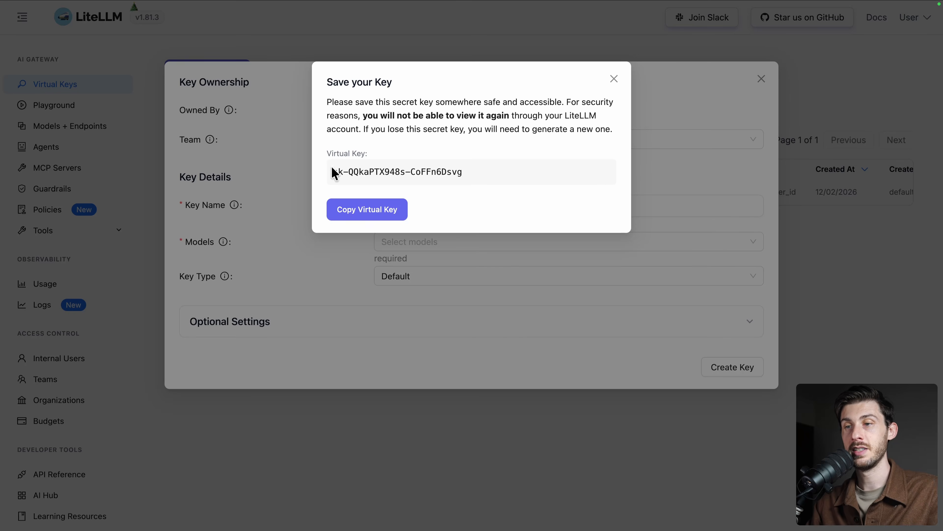
pyautogui.click(374, 212)
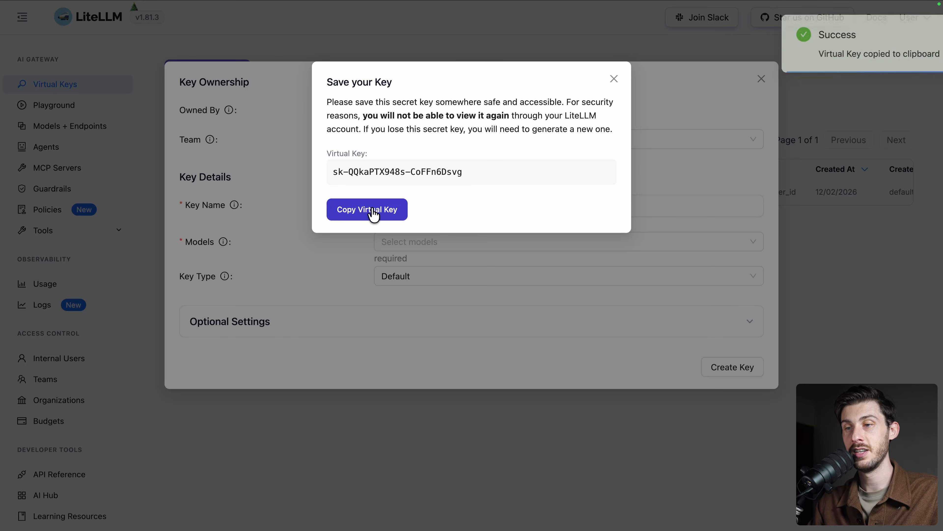
pyautogui.click(717, 219)
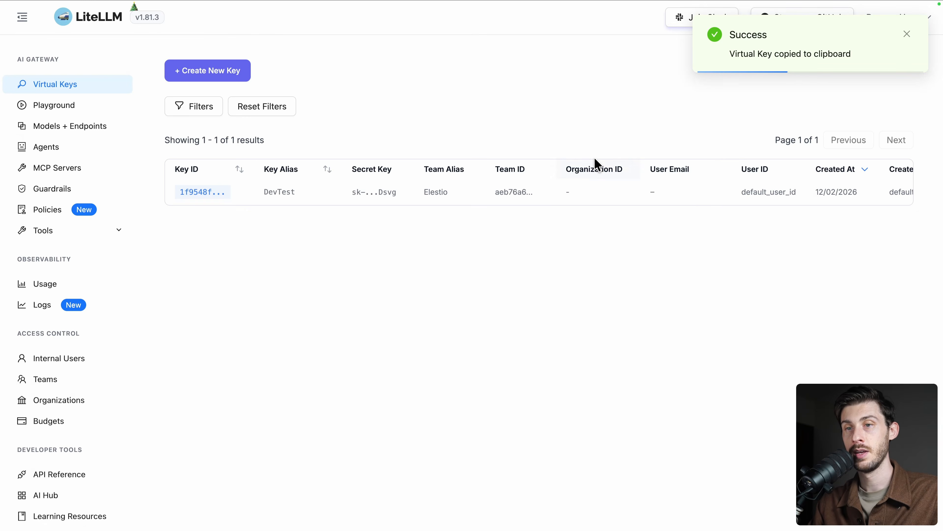
# In the Playground, set the virtual key source to Virtual Key and paste the copied virtual key
pyautogui.click(56, 108)
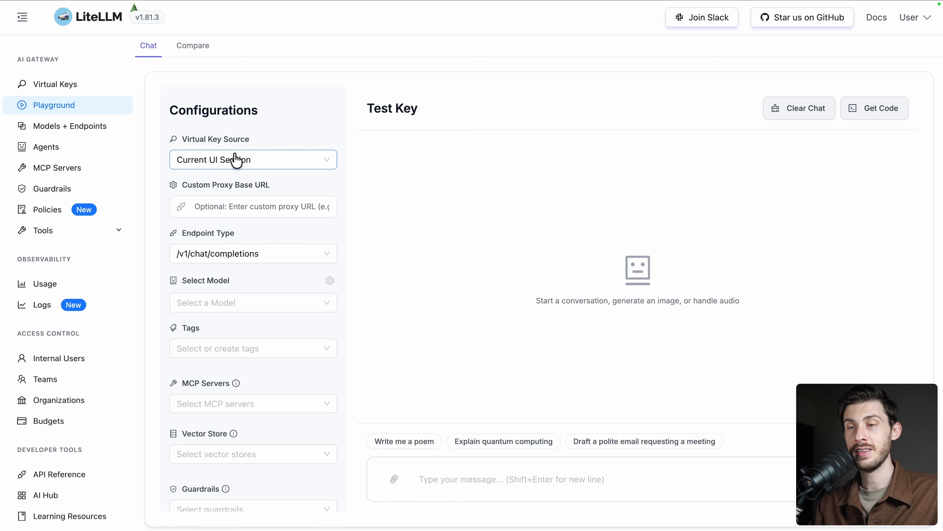
pyautogui.click(238, 160)
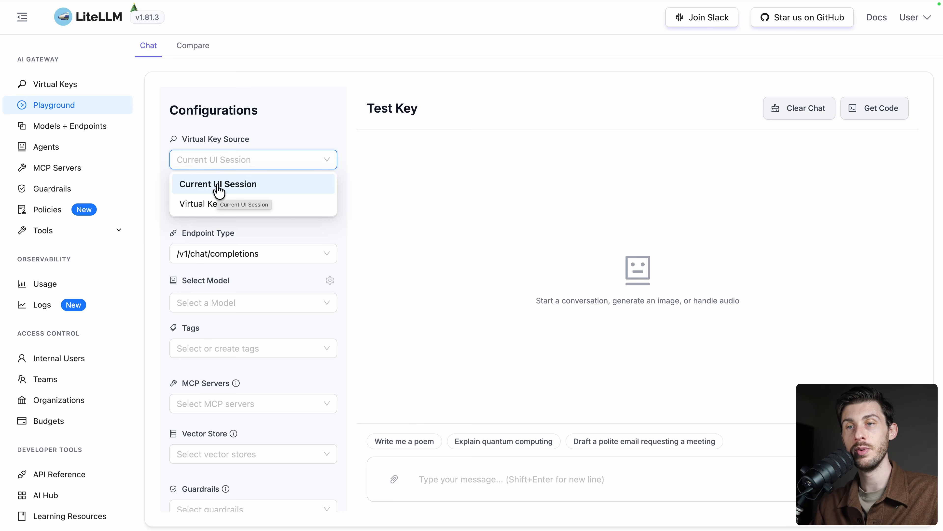
pyautogui.click(194, 204)
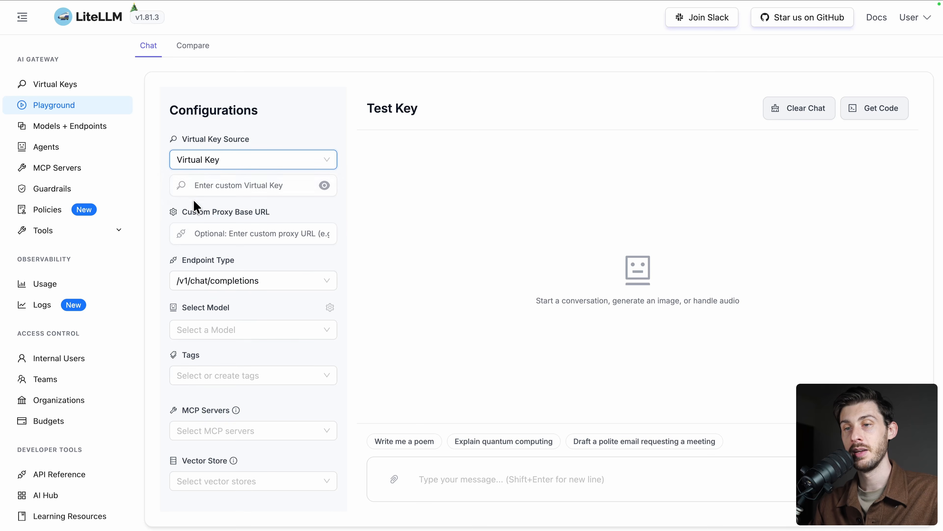
pyautogui.click(237, 185)
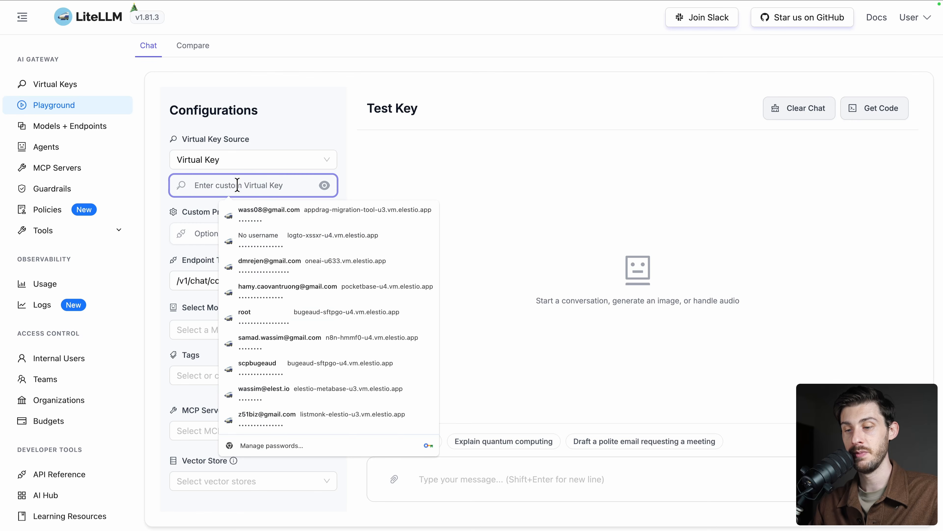
pyautogui.hotkey('ctrl', 'v')
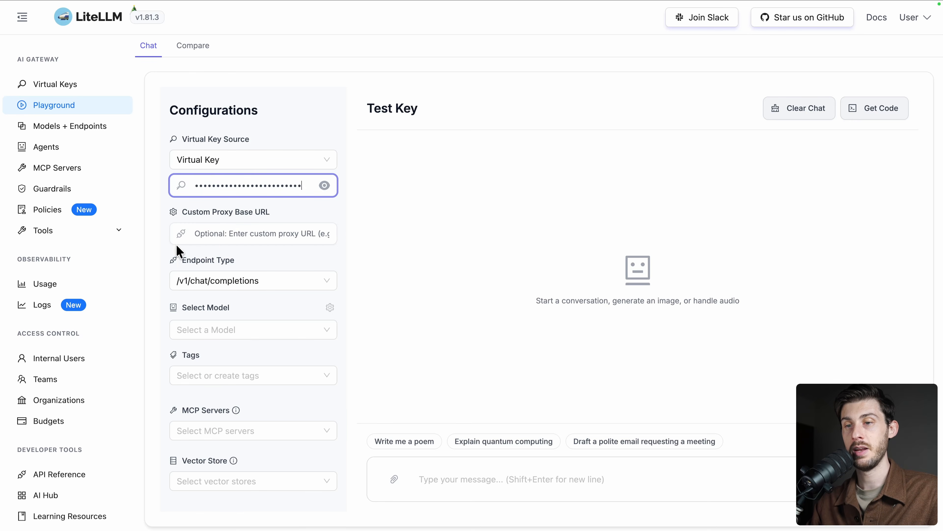
# Choose the openai/gpt-4.1-nano model for the chat and send it the message "hello"
pyautogui.scroll(-2, 263, 302)
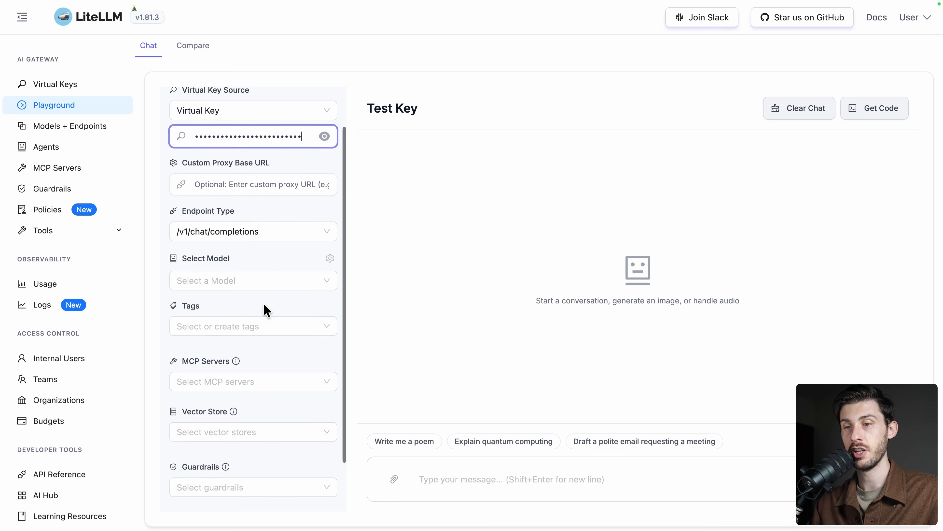
pyautogui.click(277, 249)
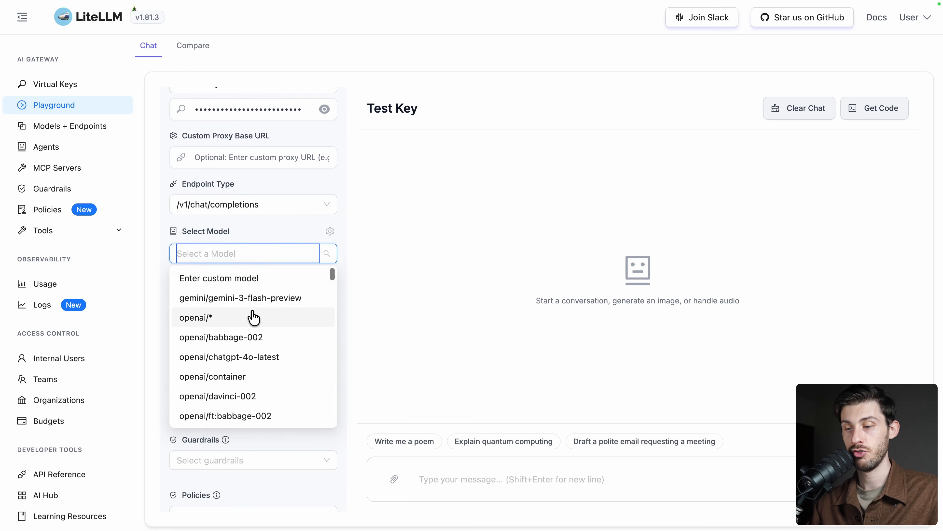
pyautogui.write('nano')
pyautogui.click(248, 278)
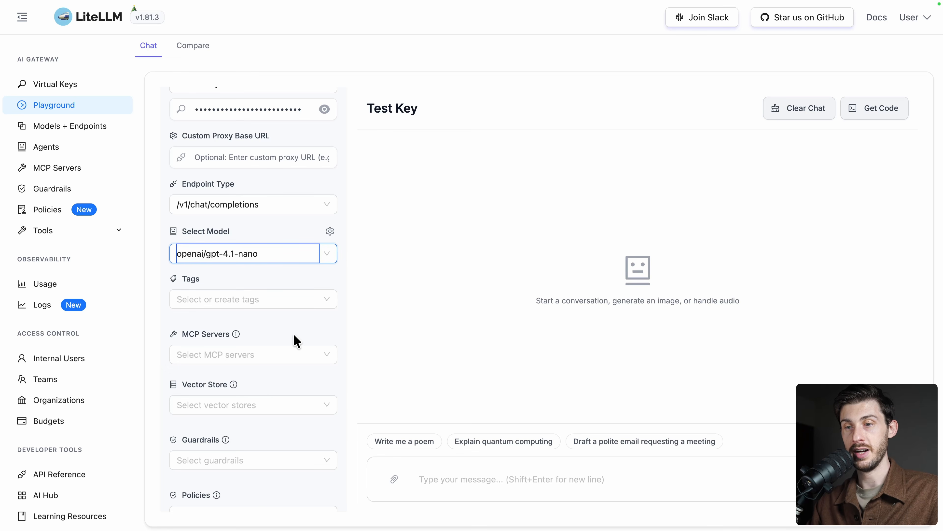
pyautogui.click(543, 473)
pyautogui.write('hello')
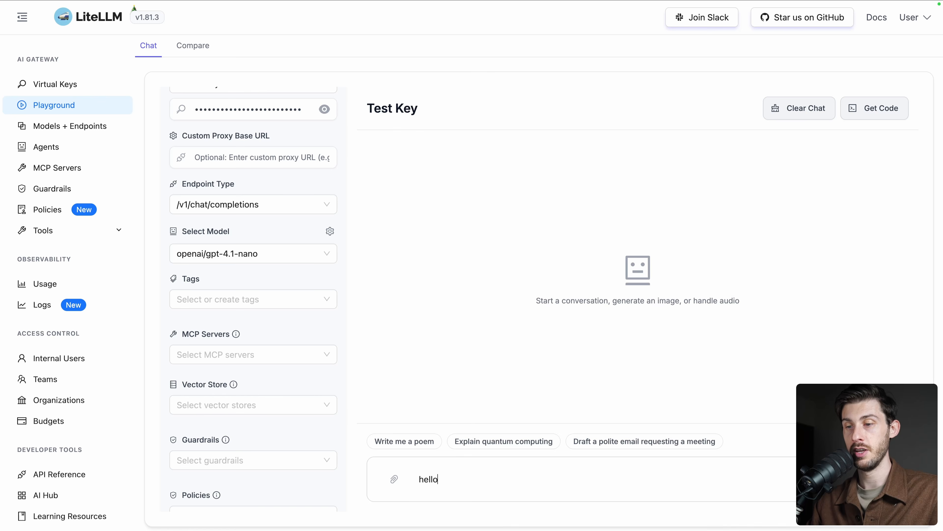
pyautogui.press('Return')
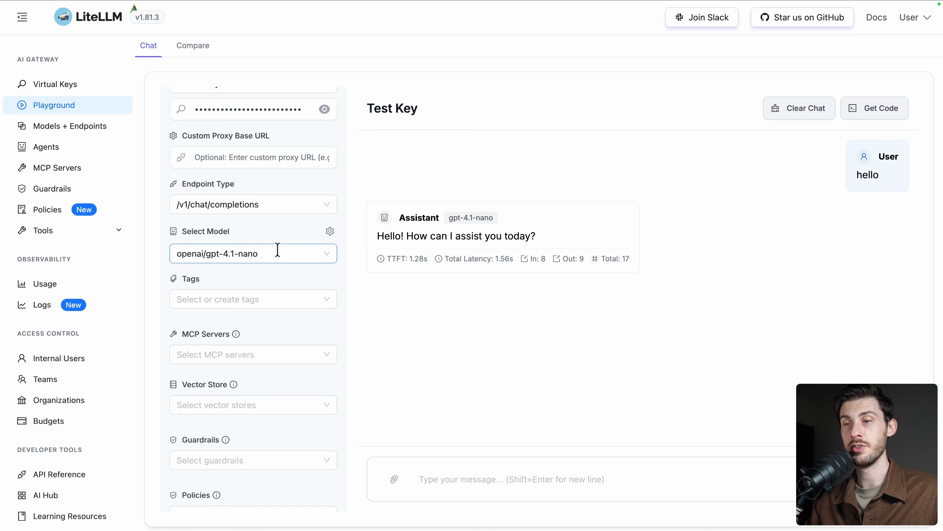
# Switch the chat to gemini/gemini-3-flash-preview and send the message "can you tell me how good you are today?"
pyautogui.click(321, 253)
pyautogui.scroll(10, 291, 301)
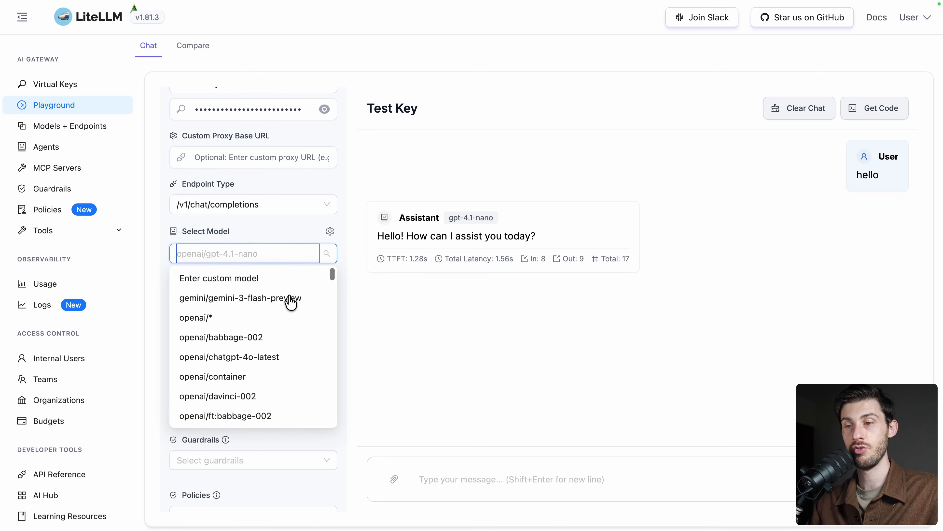
pyautogui.click(225, 306)
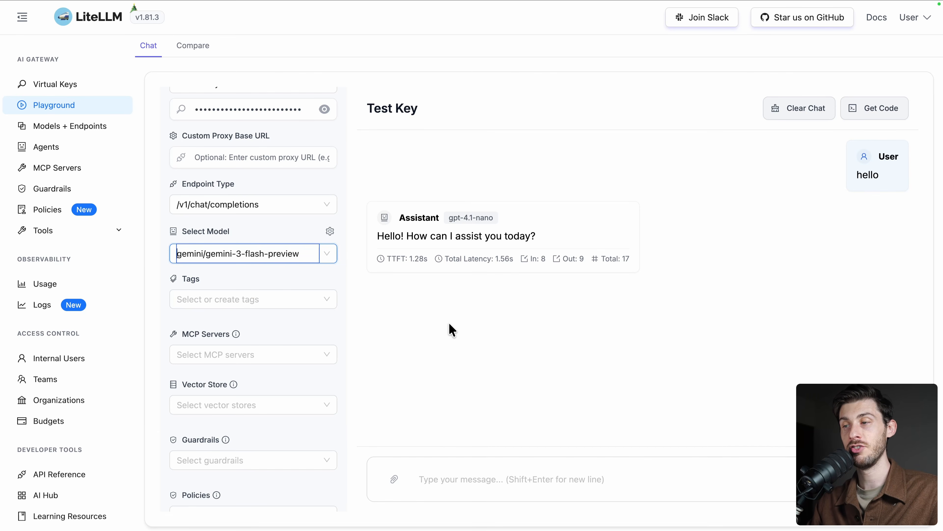
pyautogui.click(452, 479)
pyautogui.write('can you tell me how good you')
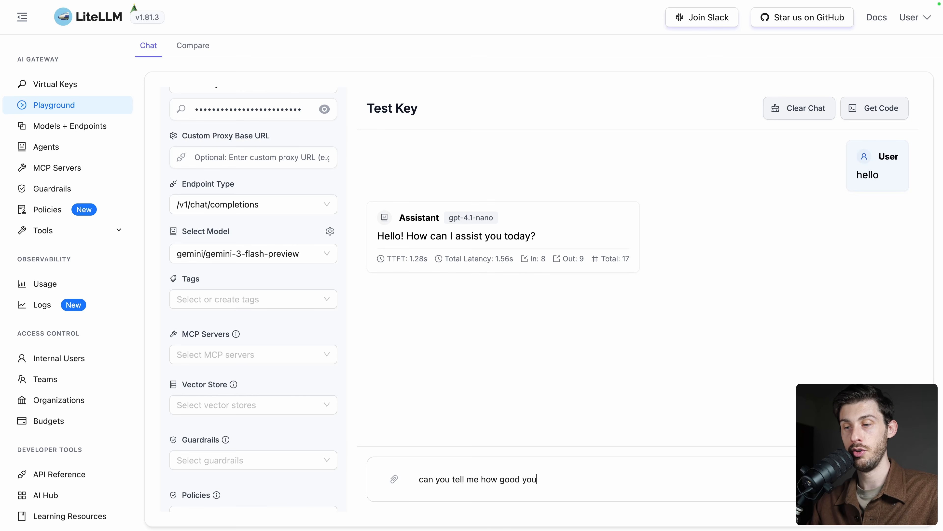
pyautogui.write(' are today?')
pyautogui.press('Return')
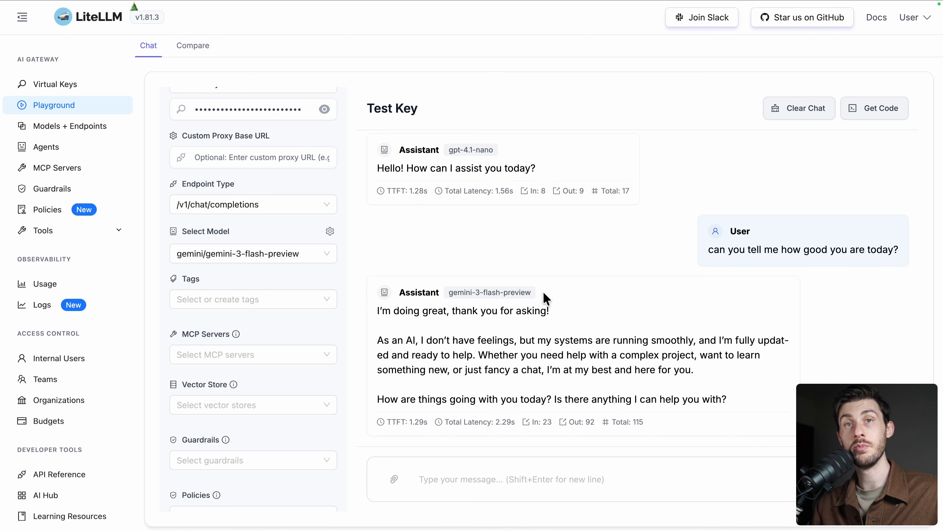
# Check the virtual key list and view the global usage and cost overview
pyautogui.scroll(2, 257, 247)
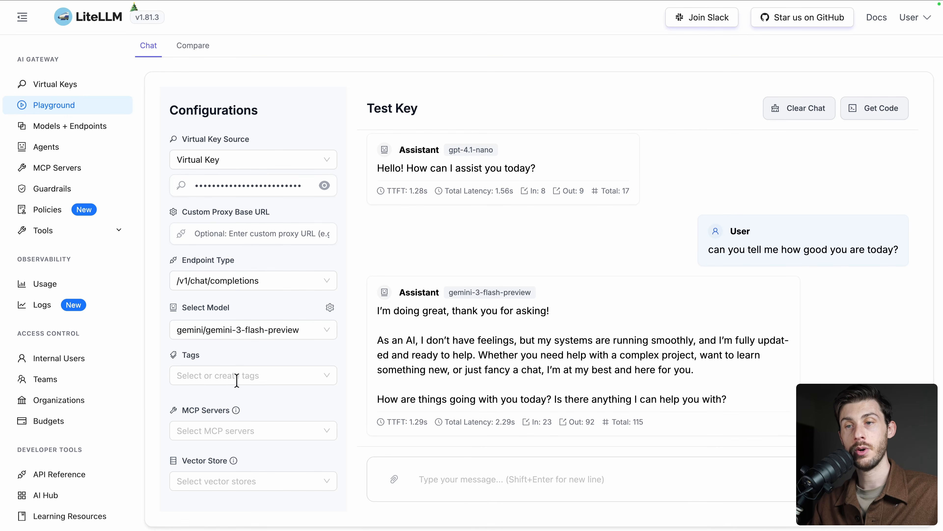
pyautogui.click(82, 84)
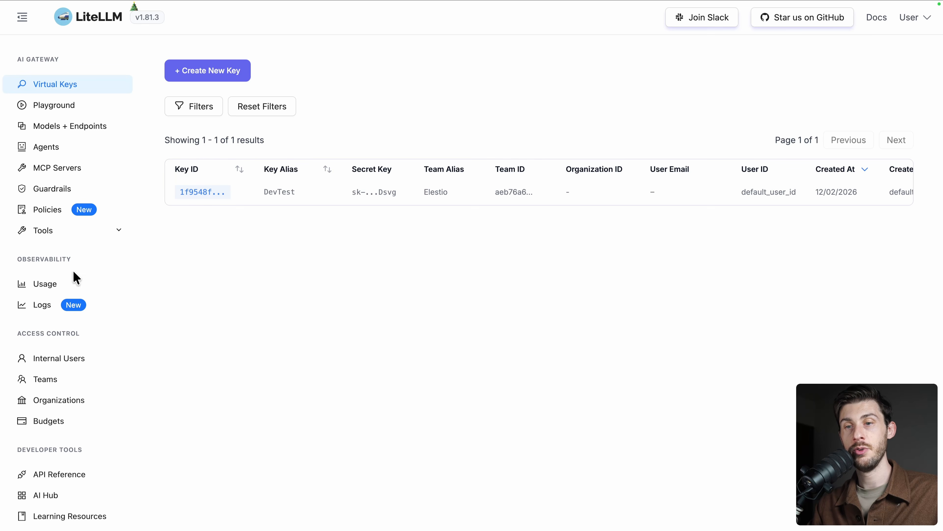
pyautogui.click(68, 284)
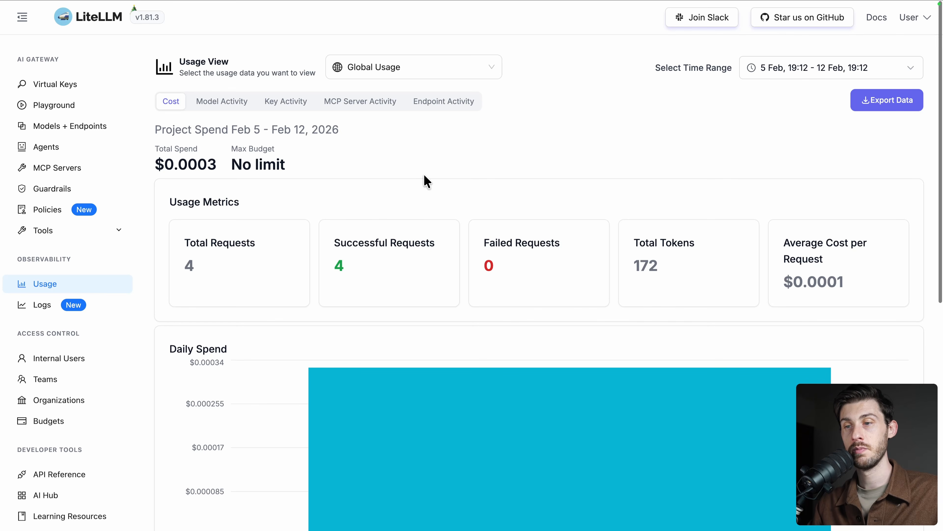
# Review the global usage breakdown by daily spend, top virtual keys, public model names and provider
pyautogui.scroll(-5, 427, 181)
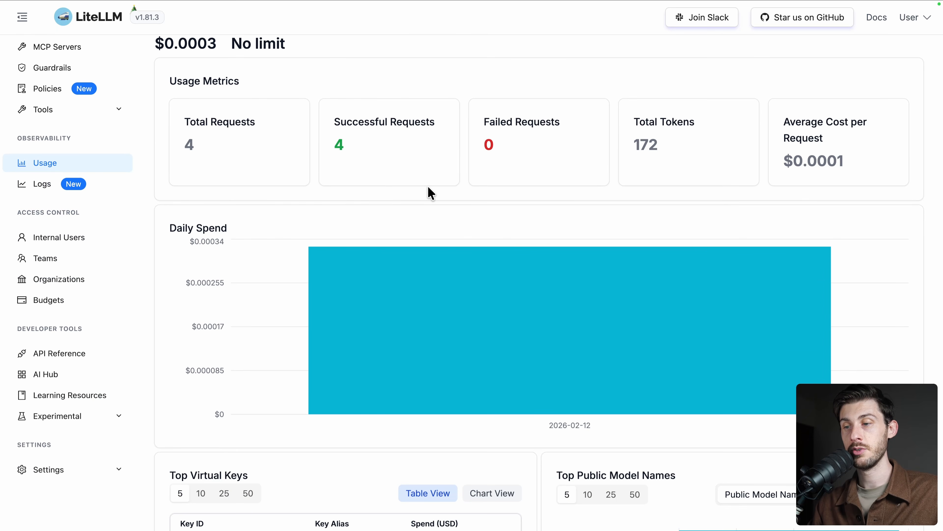
pyautogui.scroll(-10, 427, 186)
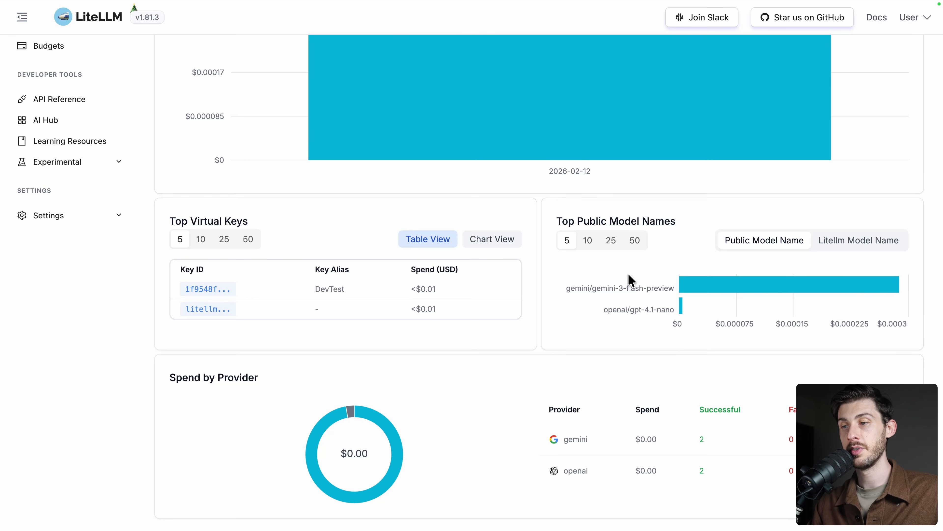
pyautogui.scroll(-1, 631, 279)
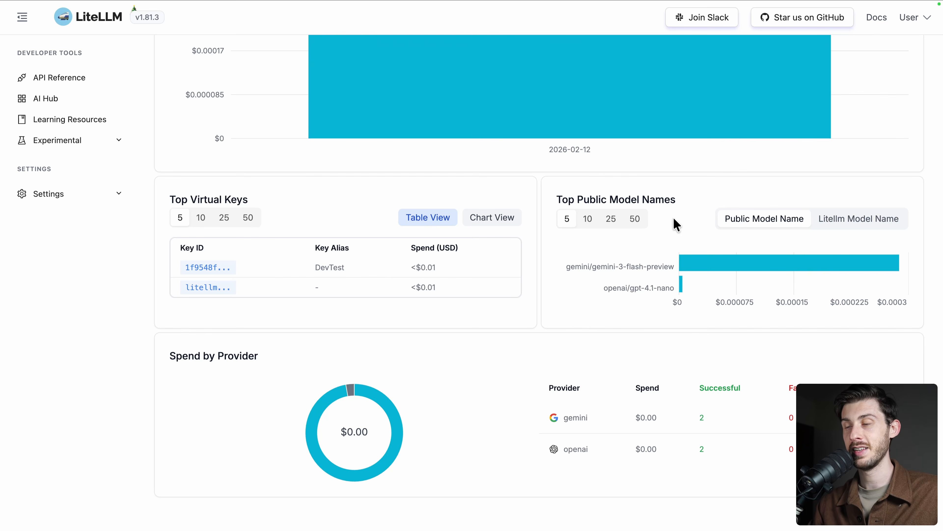
pyautogui.moveTo(738, 265)
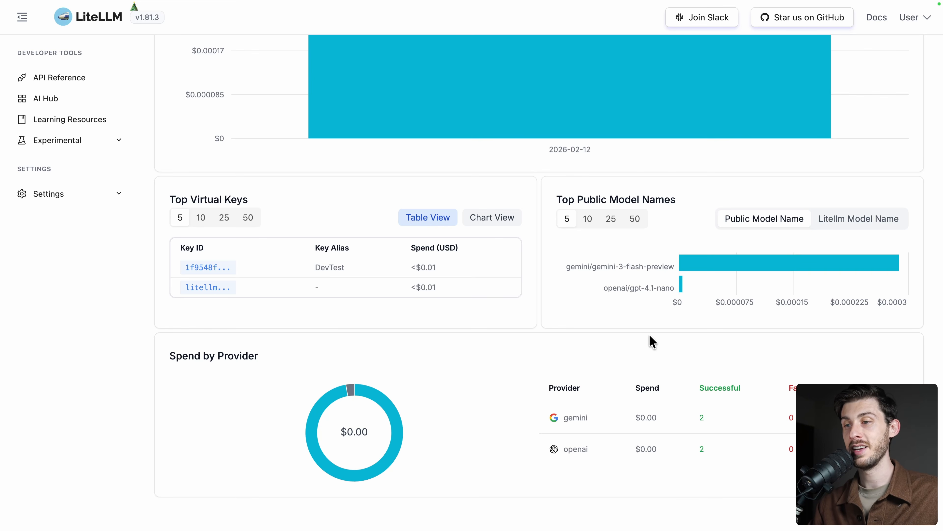
pyautogui.scroll(10, 650, 336)
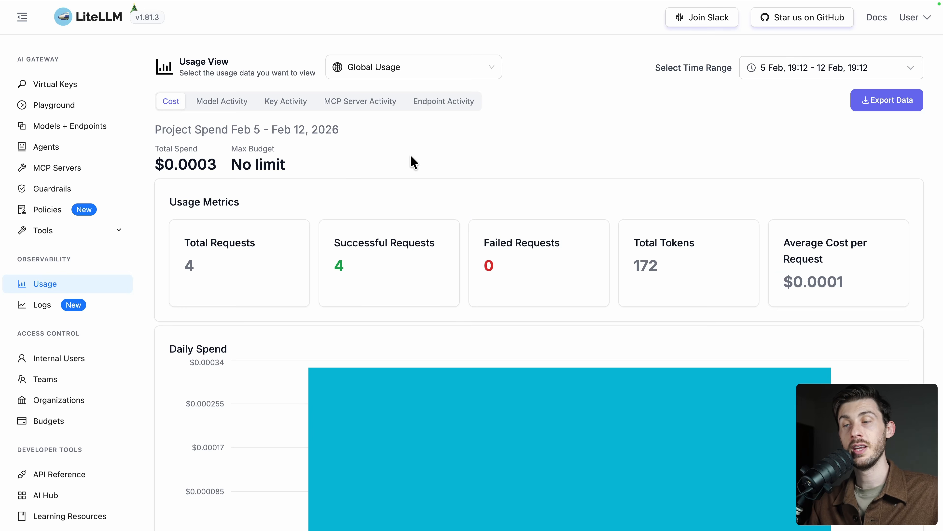
# Switch the usage view to Team Usage and check the other available usage views and the time range options
pyautogui.click(402, 68)
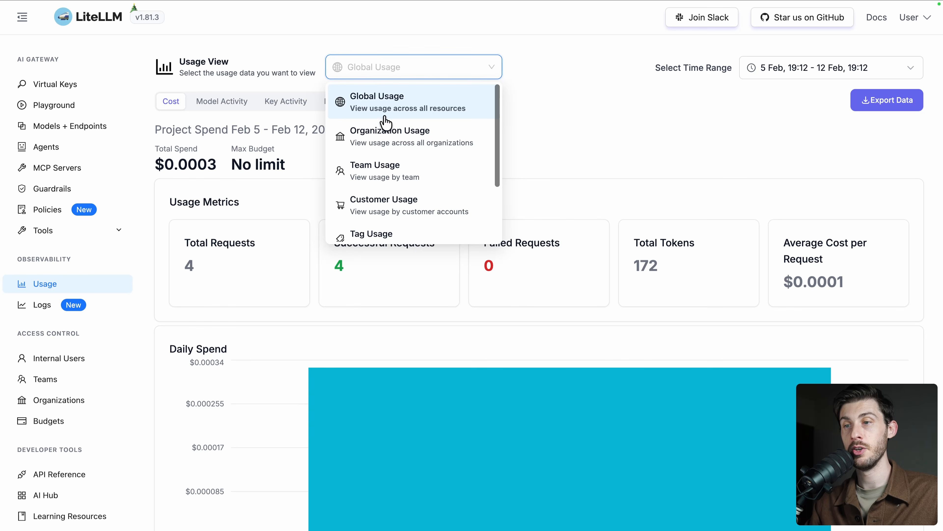
pyautogui.click(415, 178)
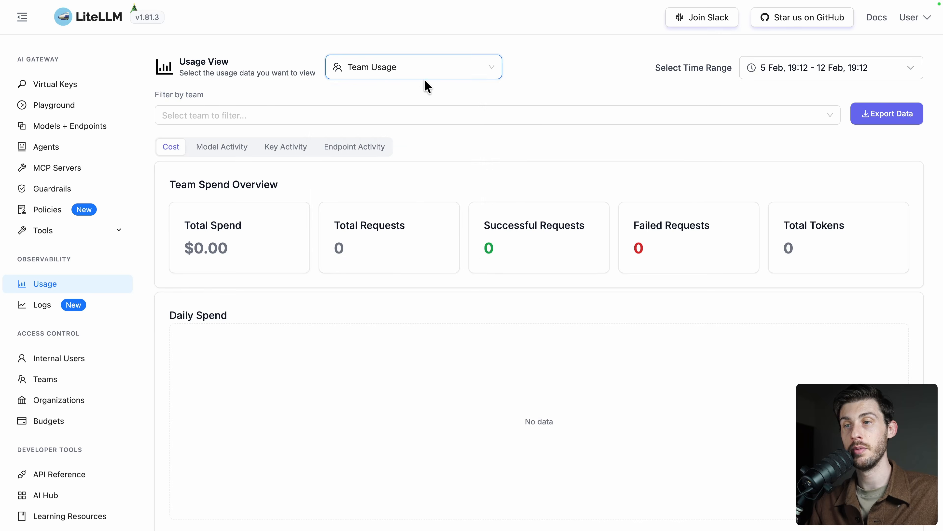
pyautogui.click(435, 70)
pyautogui.scroll(-1, 403, 169)
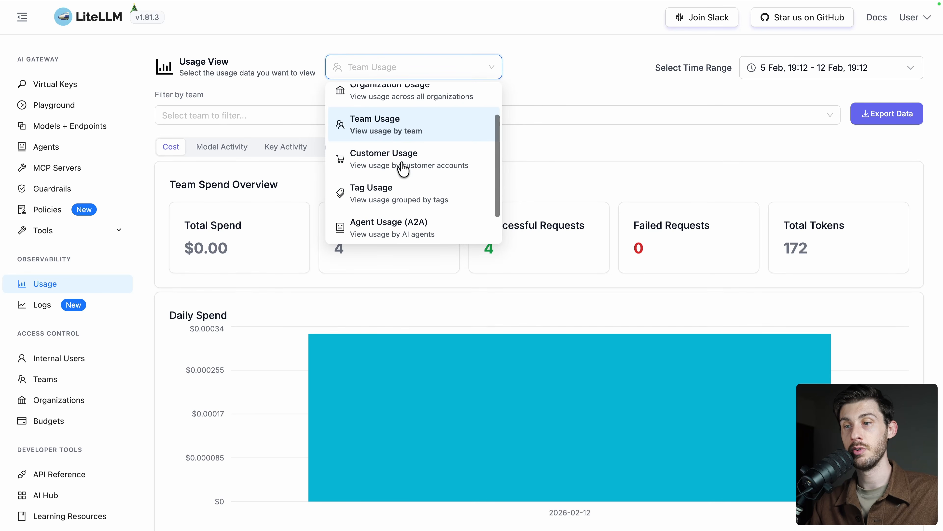
pyautogui.scroll(1, 402, 171)
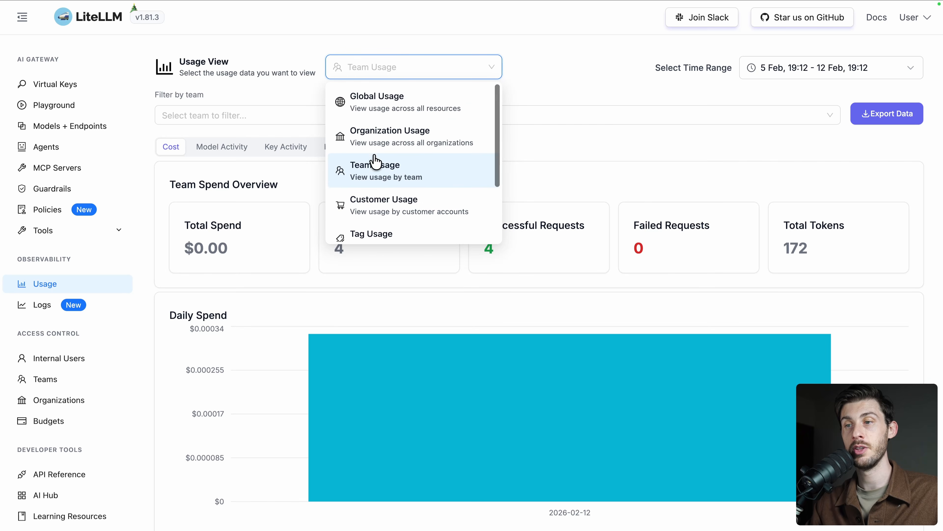
pyautogui.press('Escape')
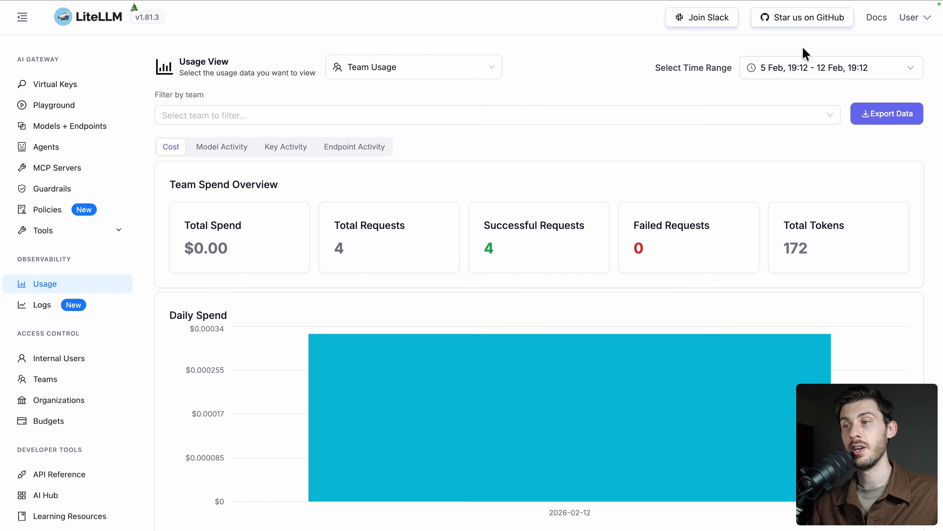
pyautogui.click(804, 66)
pyautogui.click(609, 64)
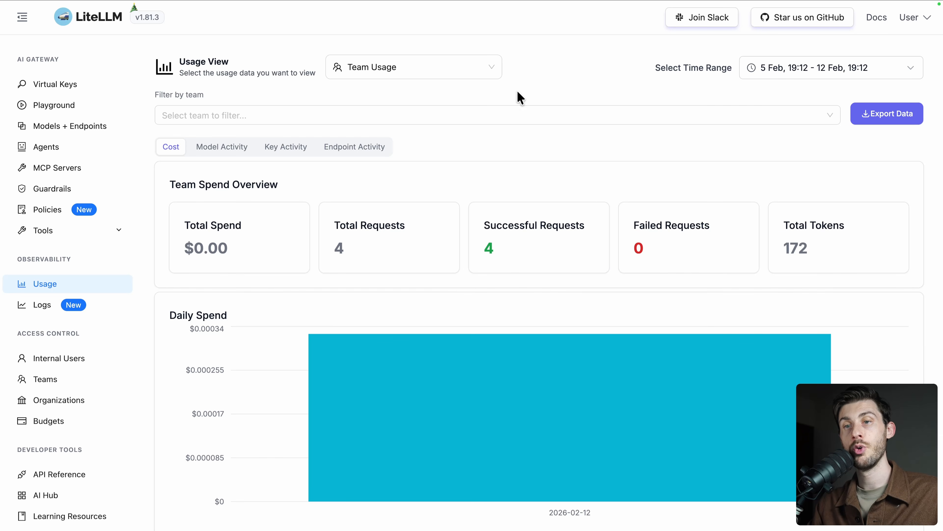
# View the Agents and MCP Servers pages, and read the LiteLLM documentation's MCP Overview through the section on adding an MCP
pyautogui.click(51, 155)
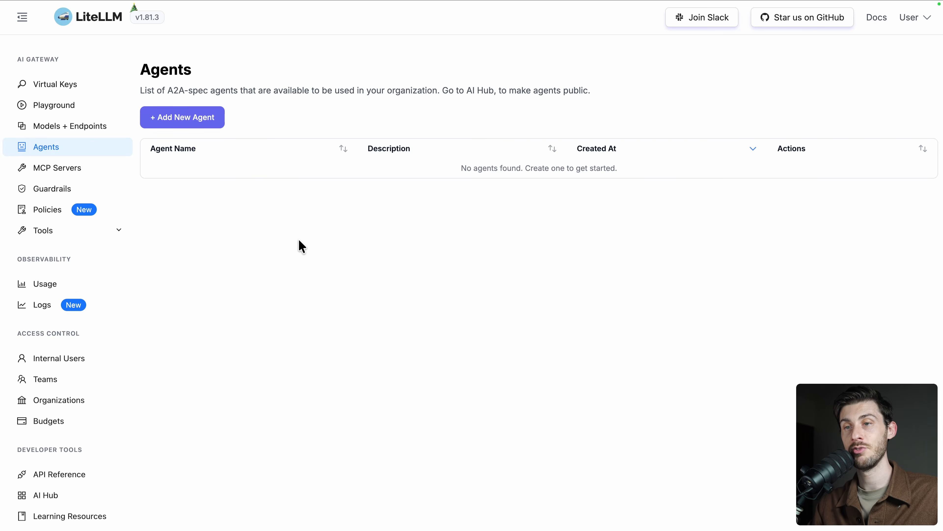
pyautogui.click(67, 168)
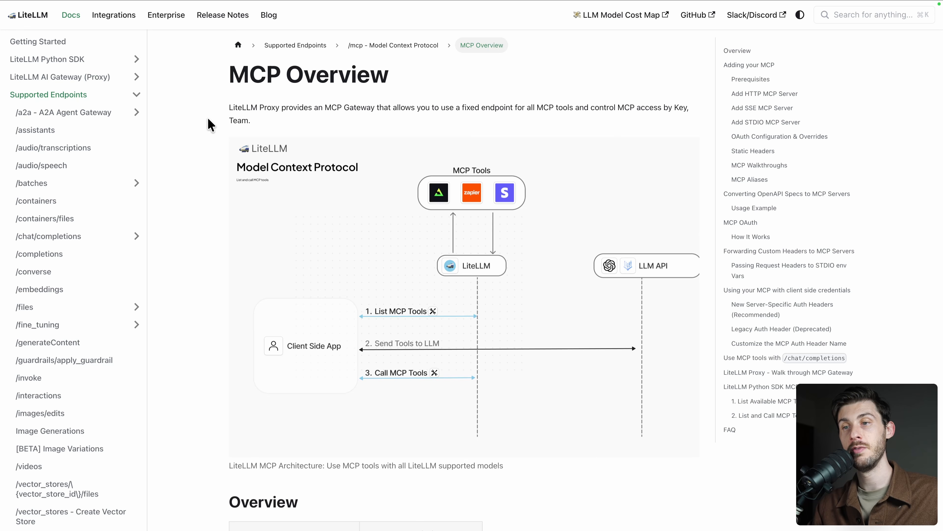
pyautogui.scroll(-15, 211, 125)
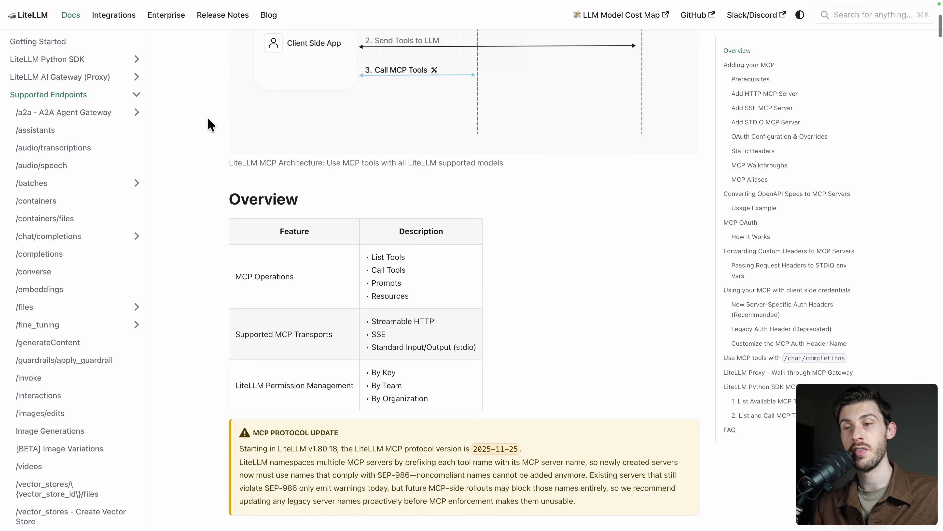
pyautogui.scroll(-3, 211, 124)
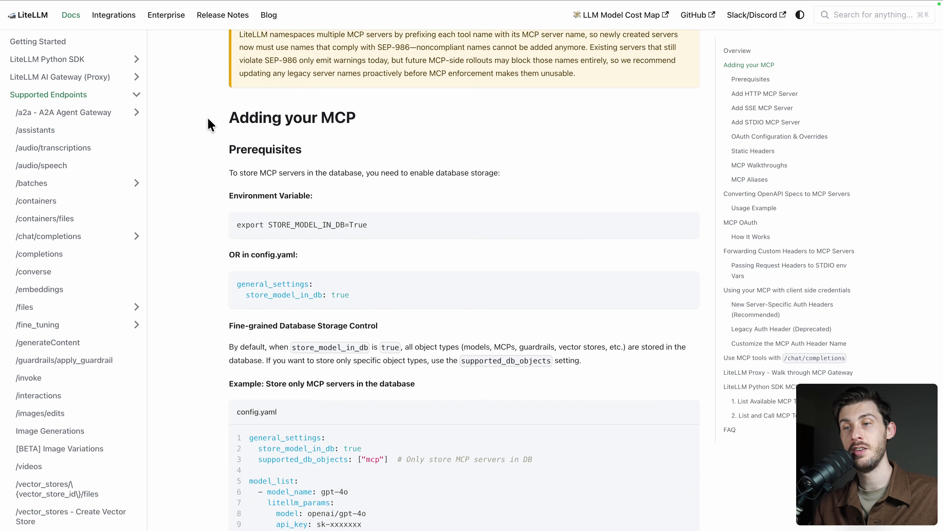